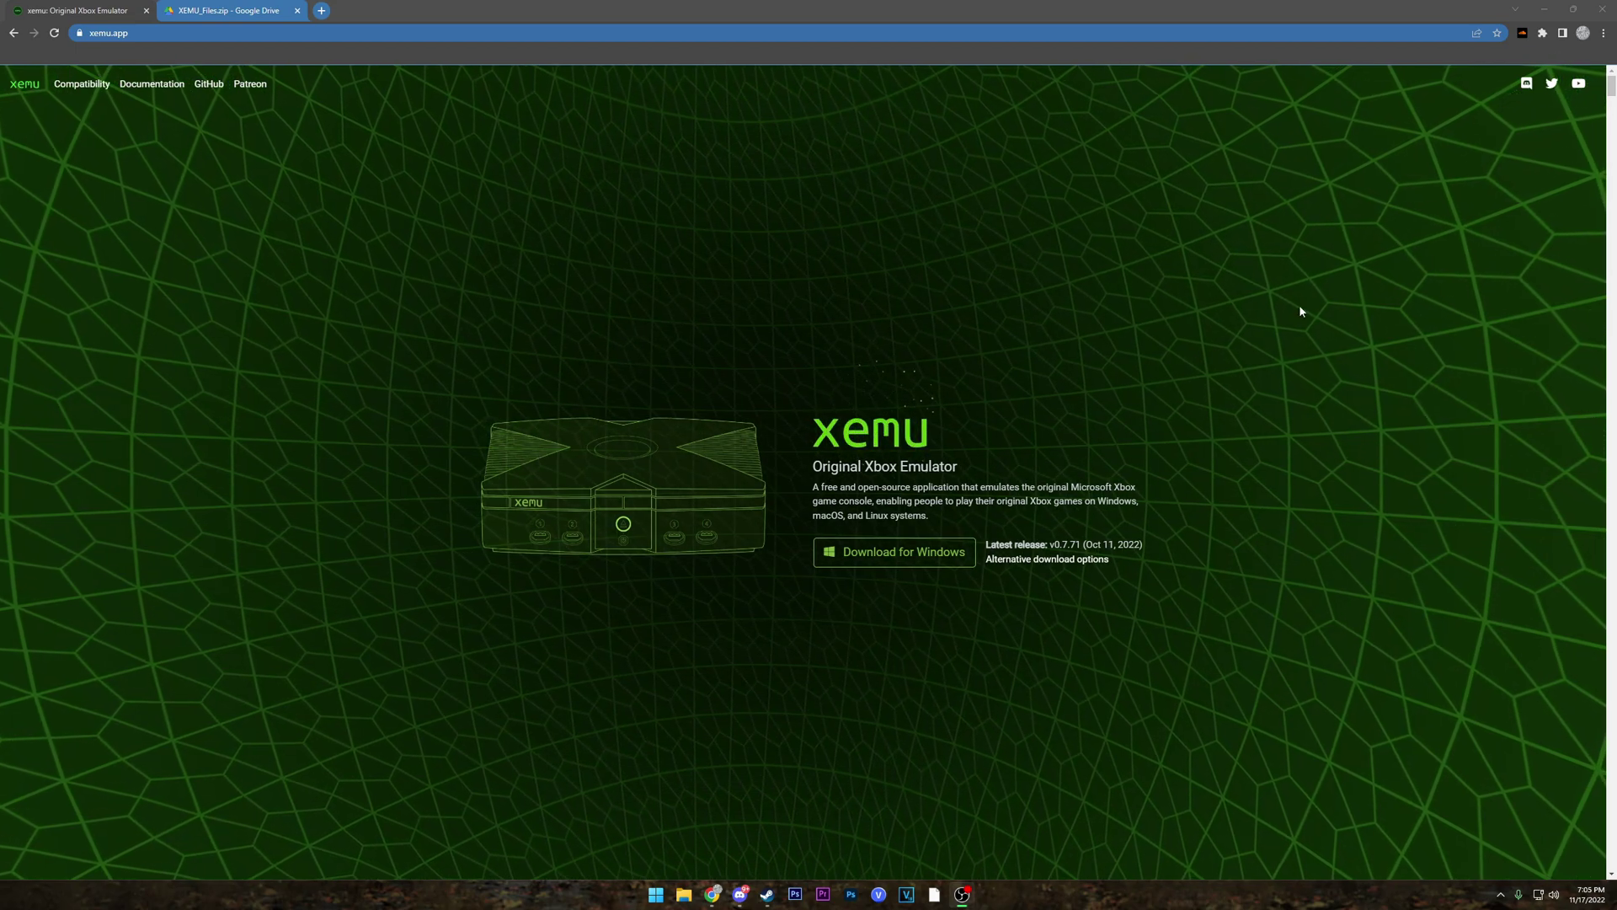
Download the Windows release of the xemu emulator from xemu.app
left_click(213, 7)
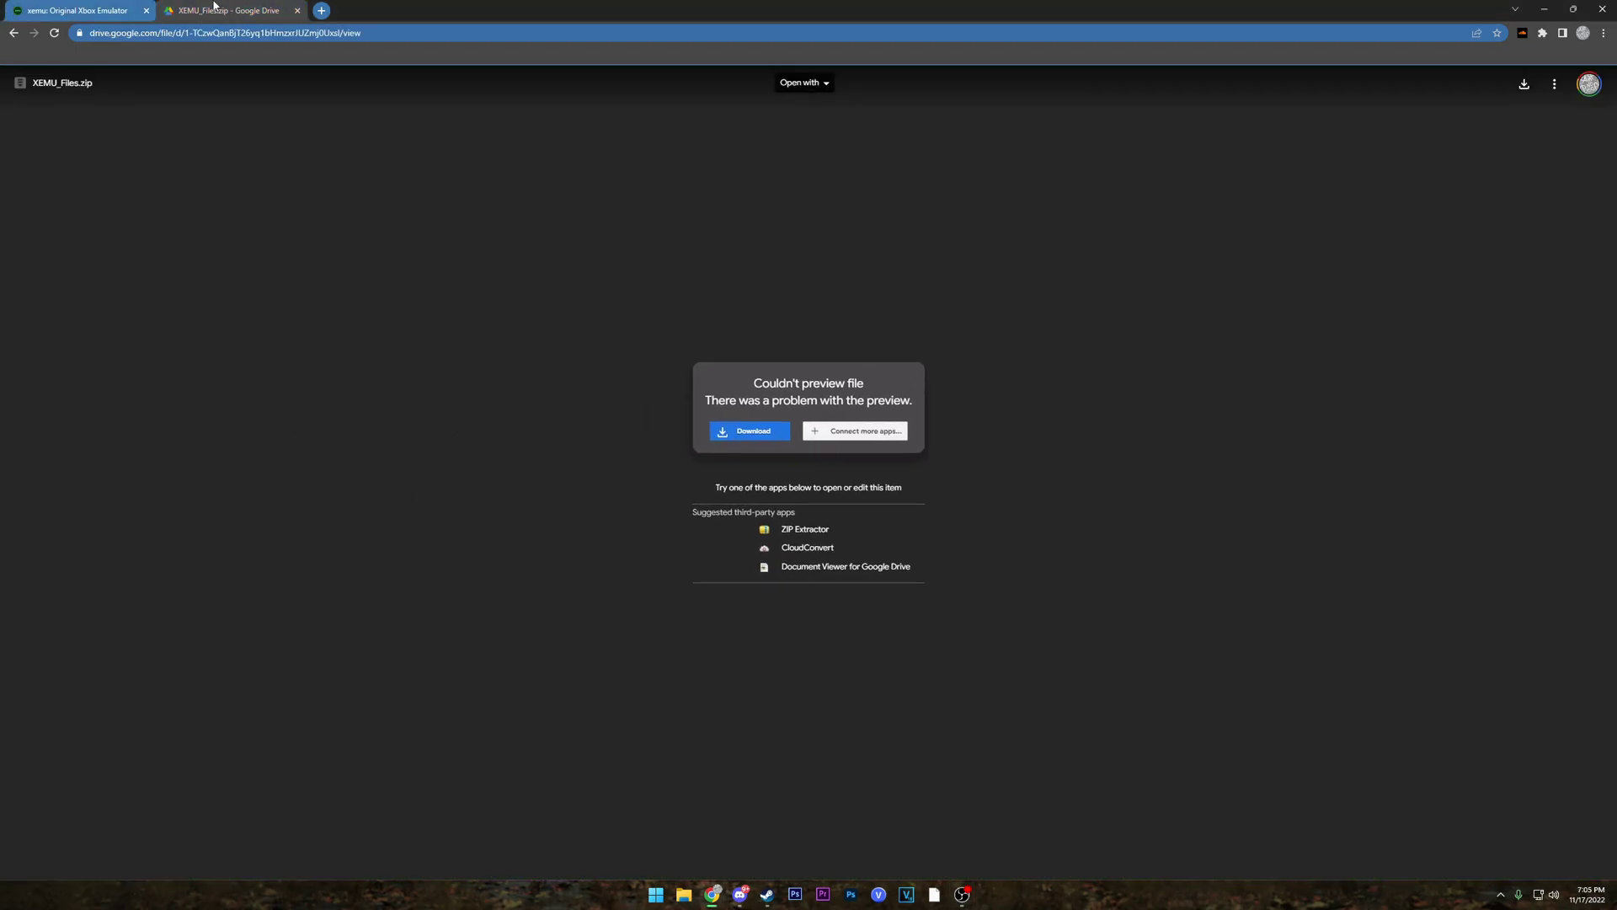
left_click(50, 5)
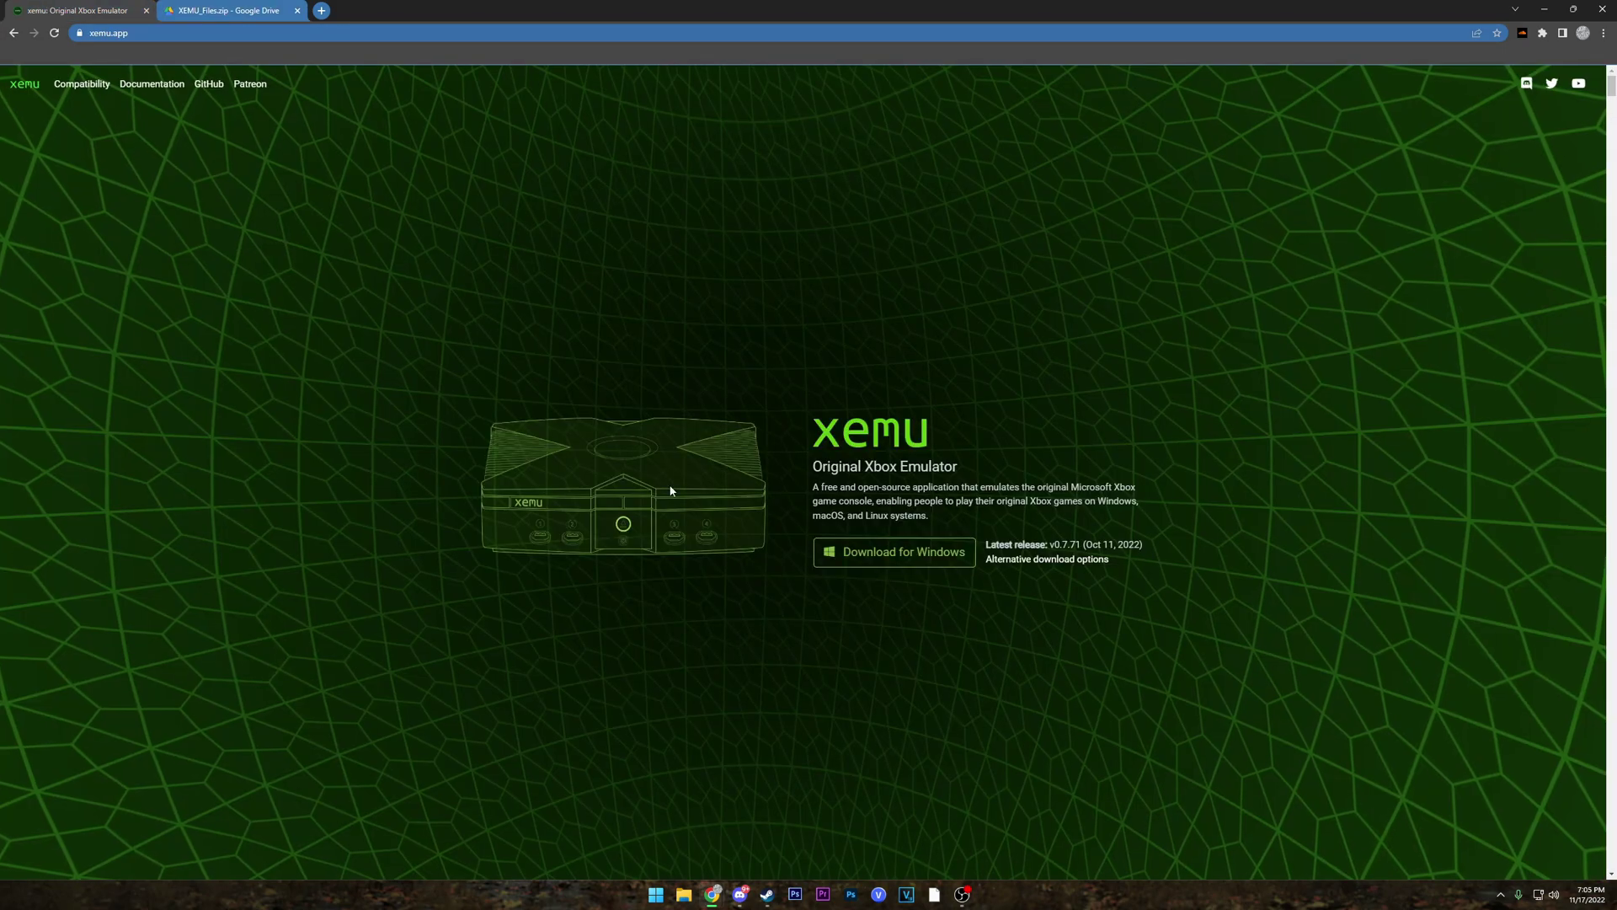
left_click(901, 553)
Download XEMU_Files.zip from its Google Drive page, close the virus scan warning page and cancel the duplicate download XEMU_Files (3).zip
left_click(225, 9)
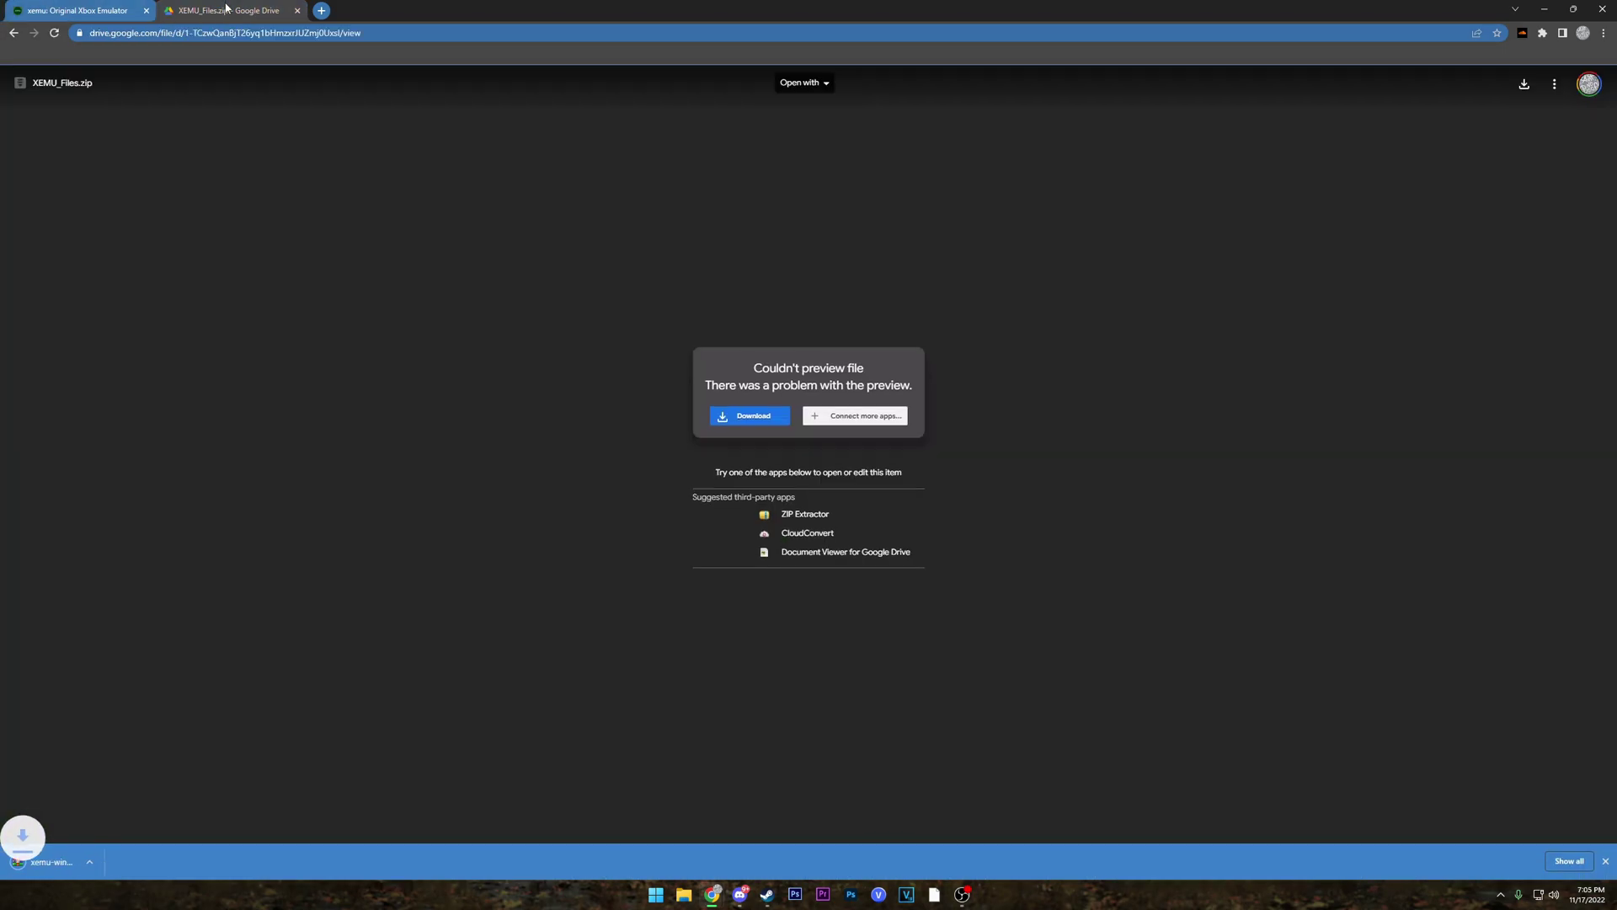
left_click(741, 417)
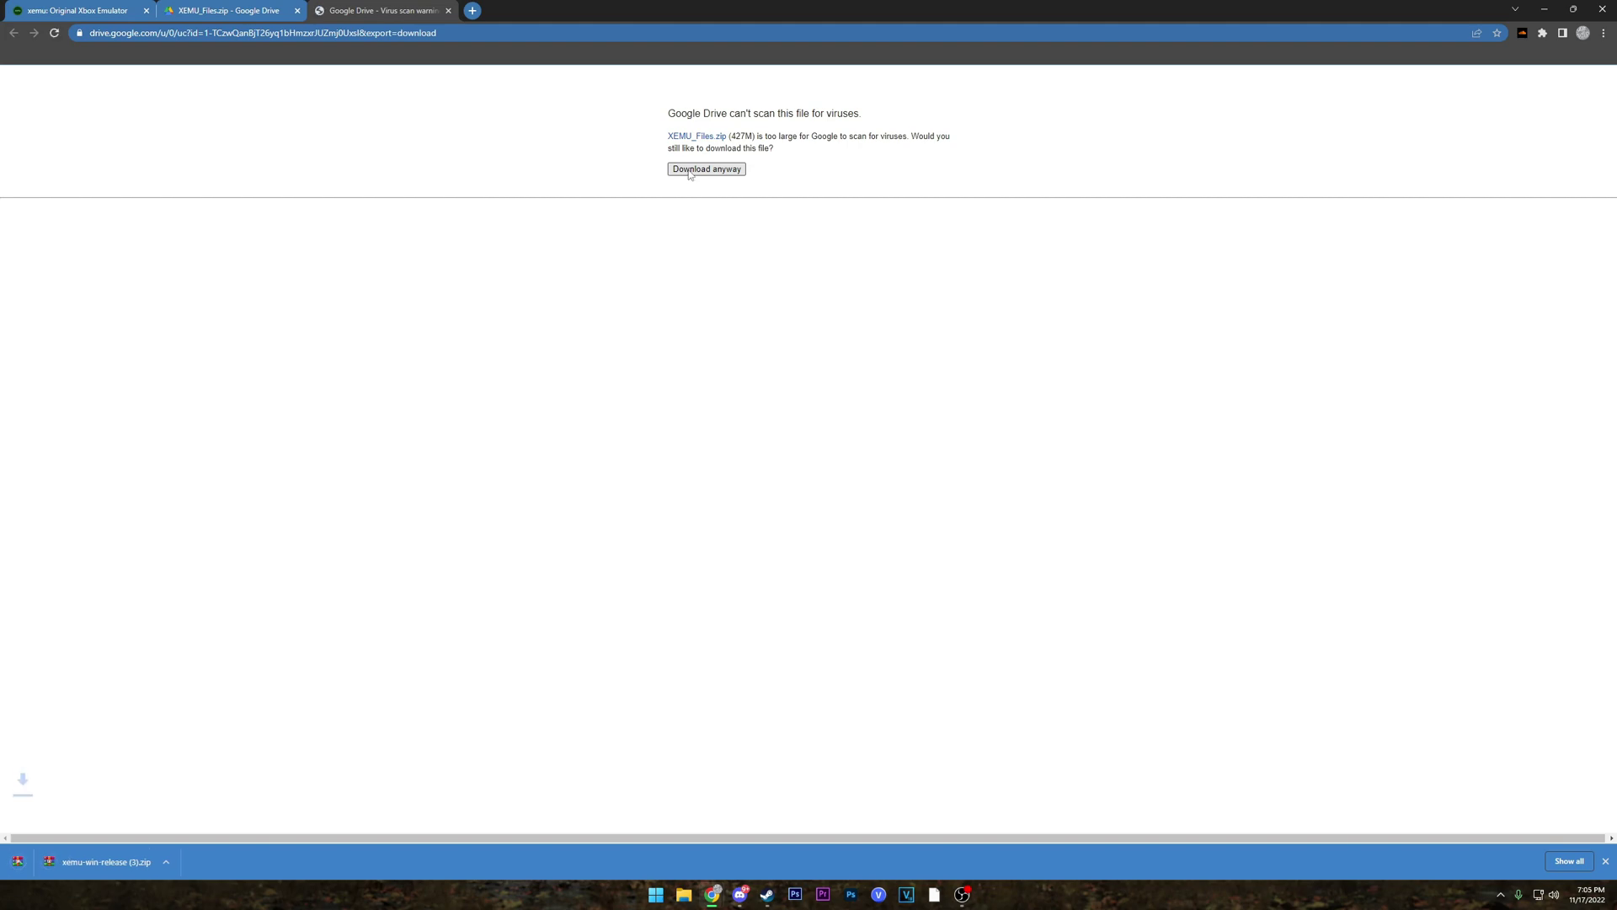
left_click(447, 10)
left_click(134, 861)
left_click(156, 836)
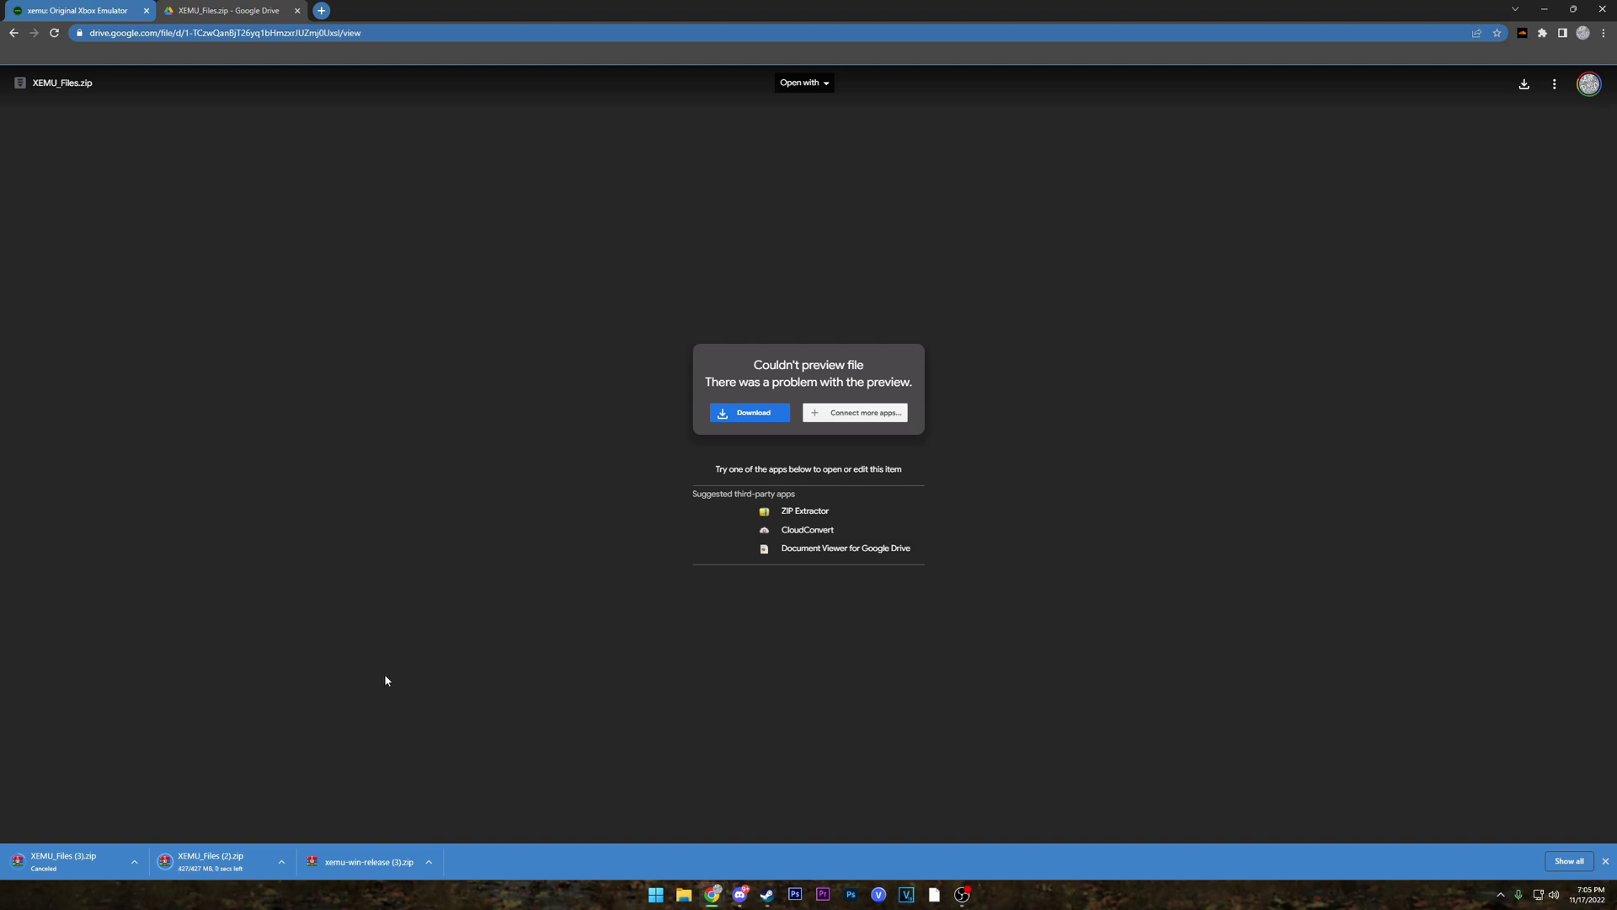
Move the browser window aside to uncover the desktop and open the downloaded XEMU_Files (2).zip and xemu-win-release (3).zip archives
left_click_drag(455, 10, 296, 97)
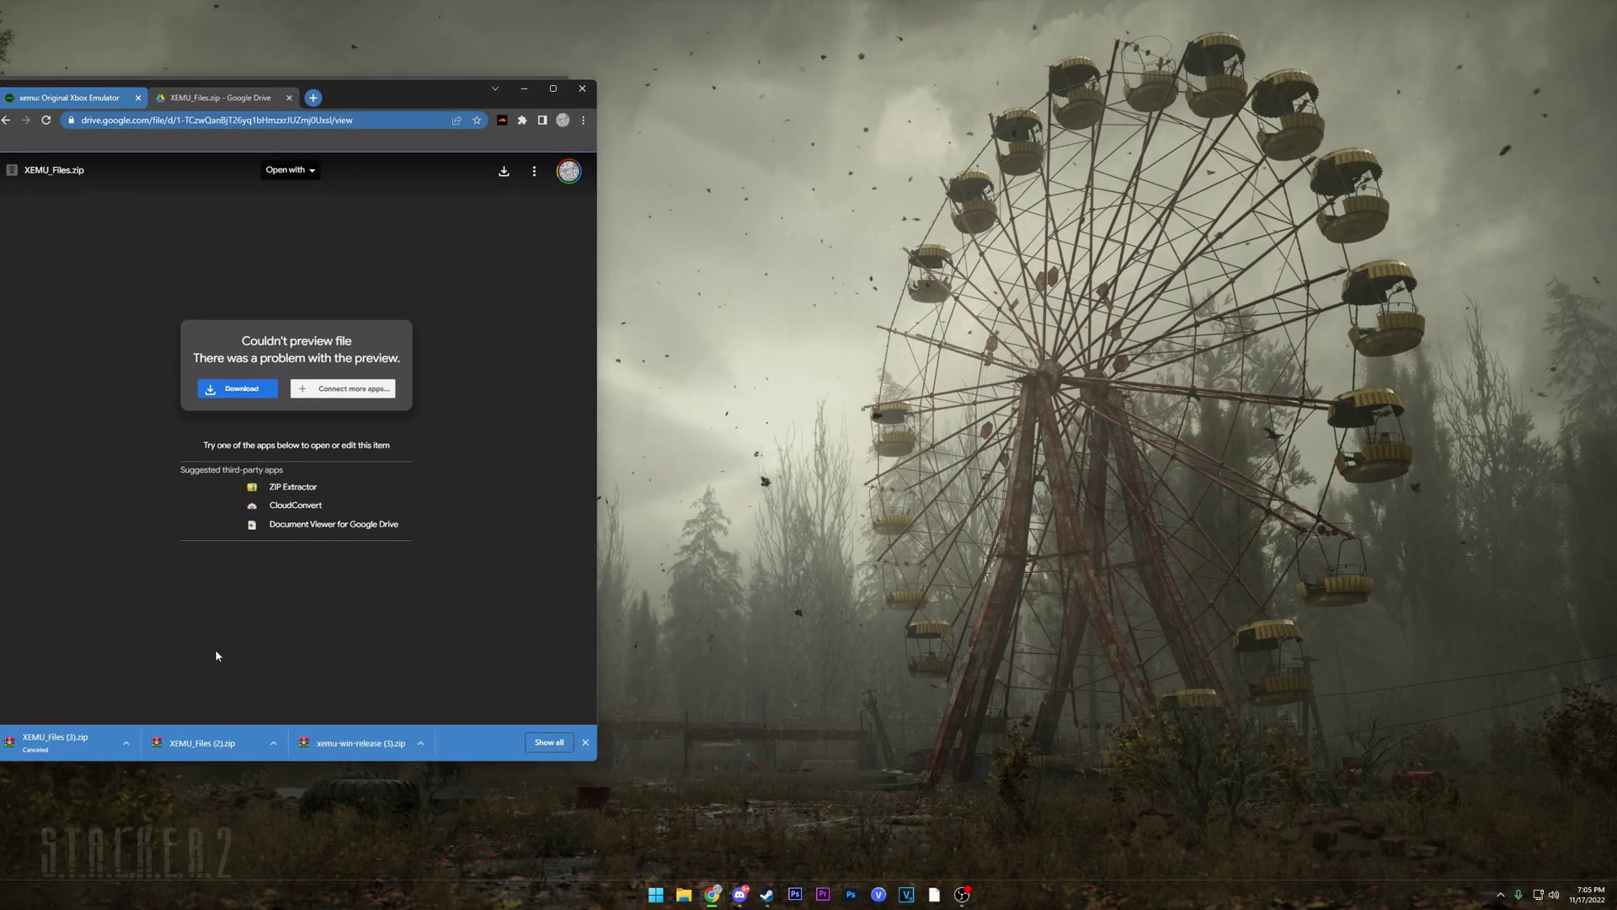
left_click(202, 743)
left_click(361, 743)
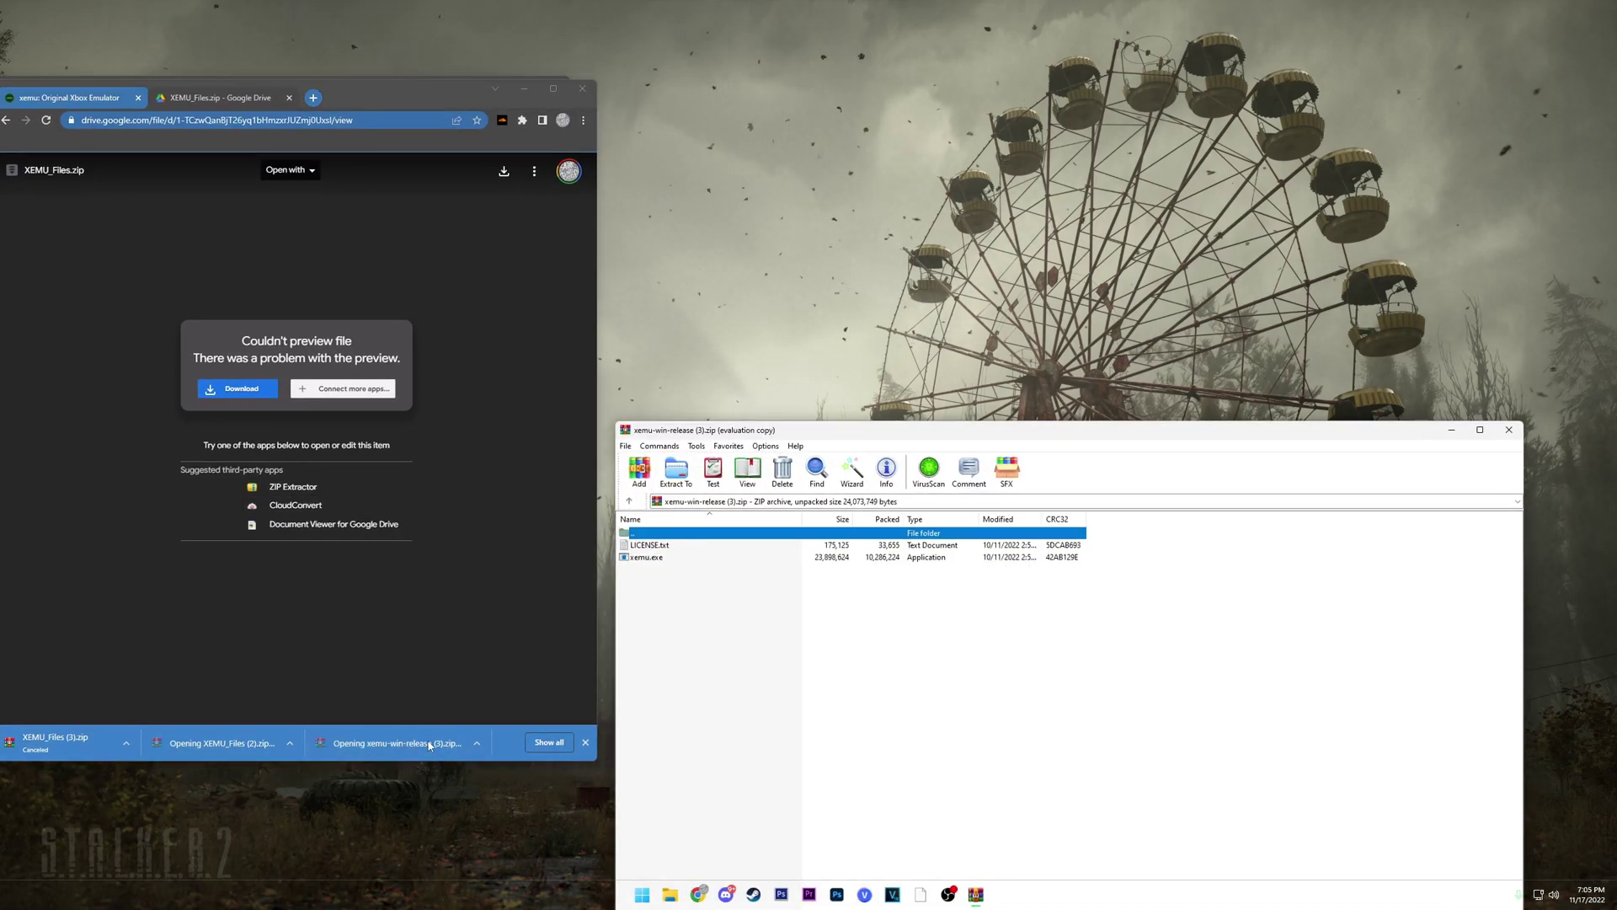
Create a new folder named XEMU on the desktop
right_click(788, 333)
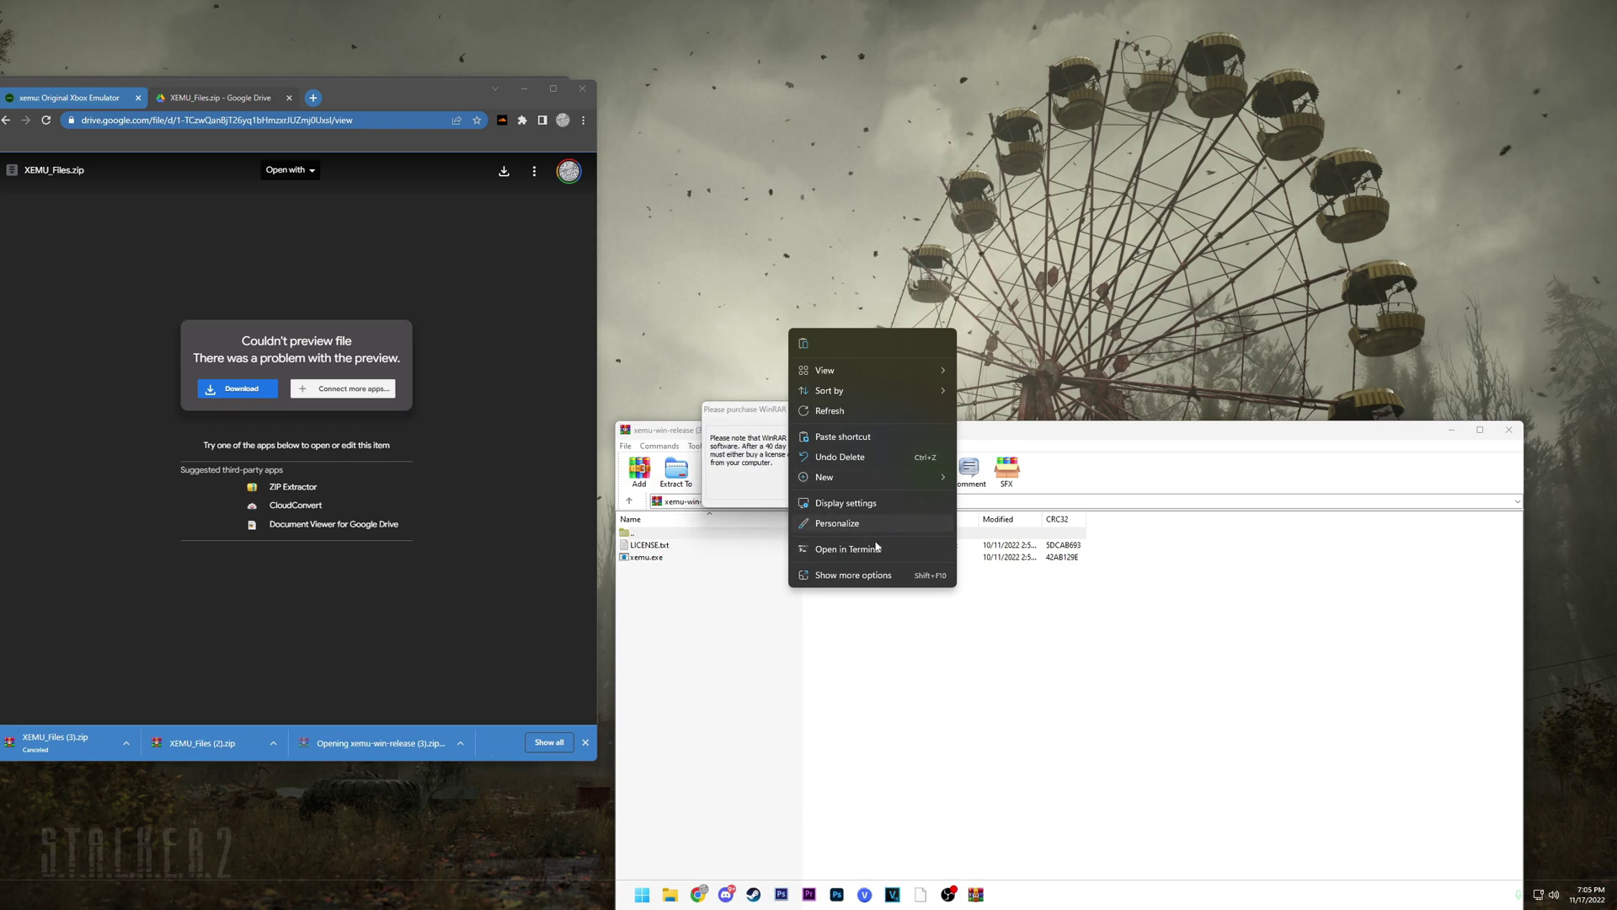
left_click(852, 574)
mouse_move(968, 707)
left_click(1044, 715)
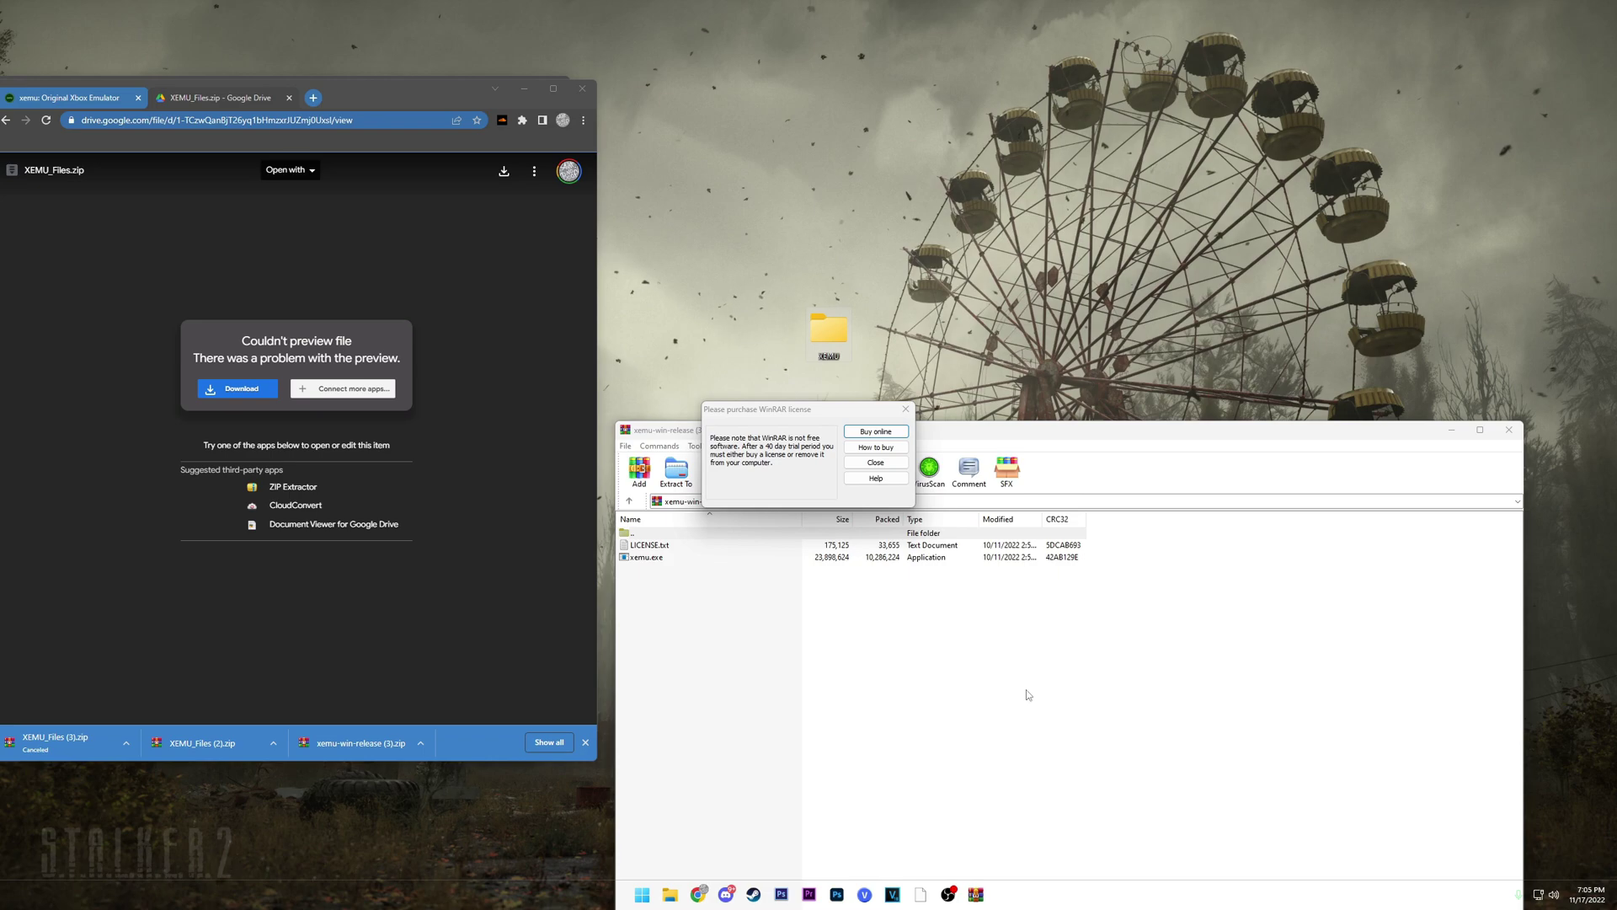
Dismiss the WinRAR licence reminder and extract the contents of both archives into the XEMU desktop folder
left_click(878, 464)
left_click_drag(904, 604, 829, 404)
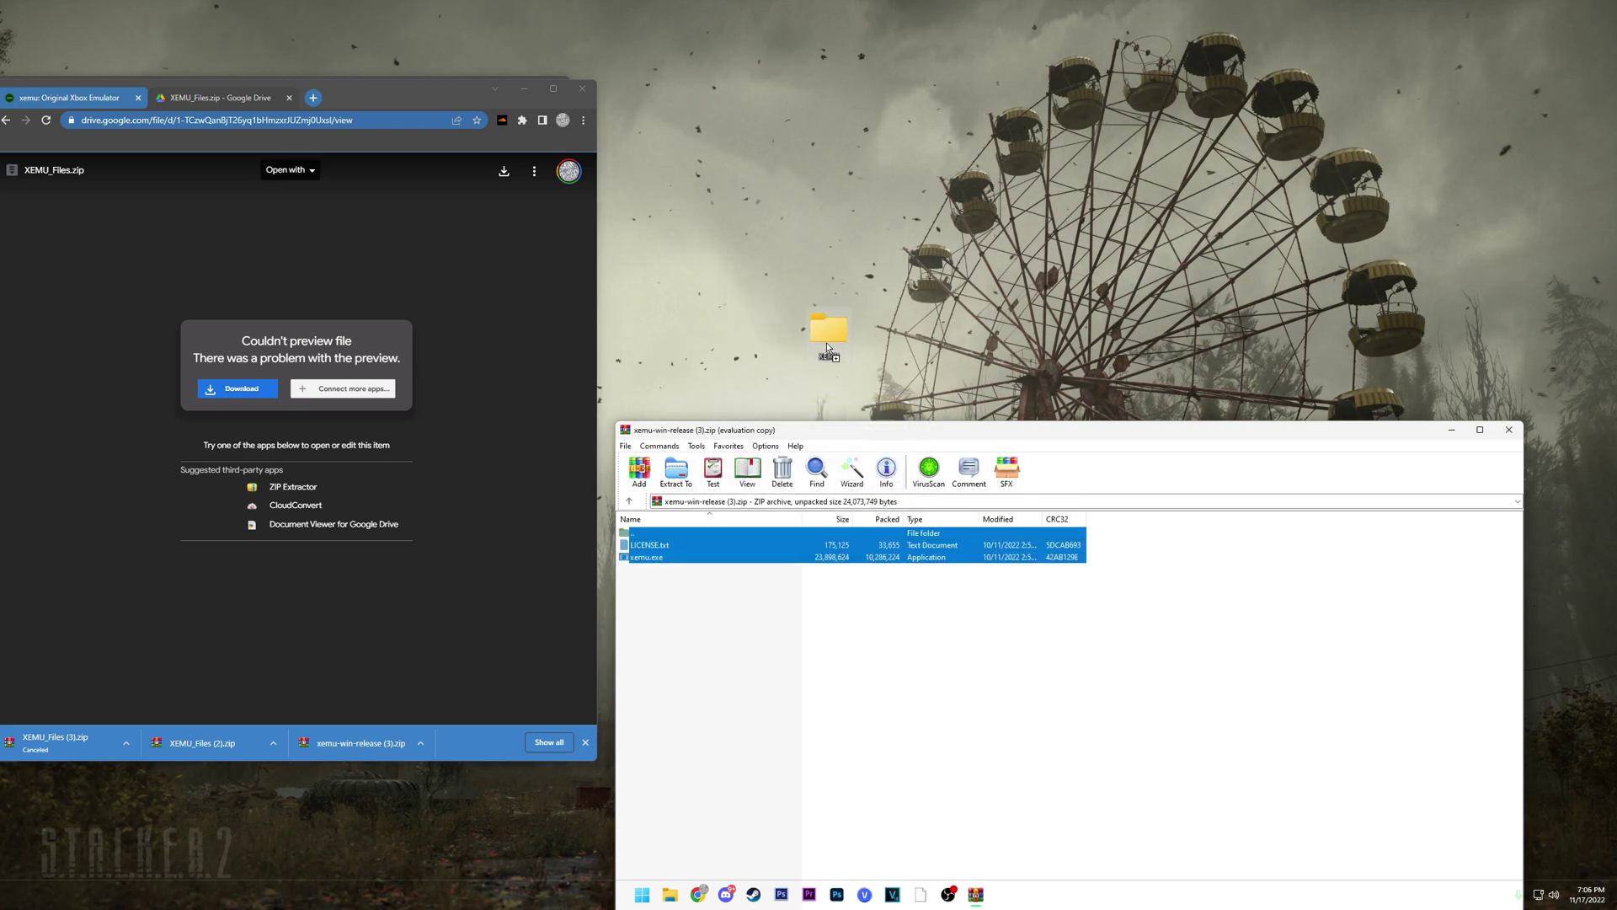
left_click_drag(826, 342, 827, 342)
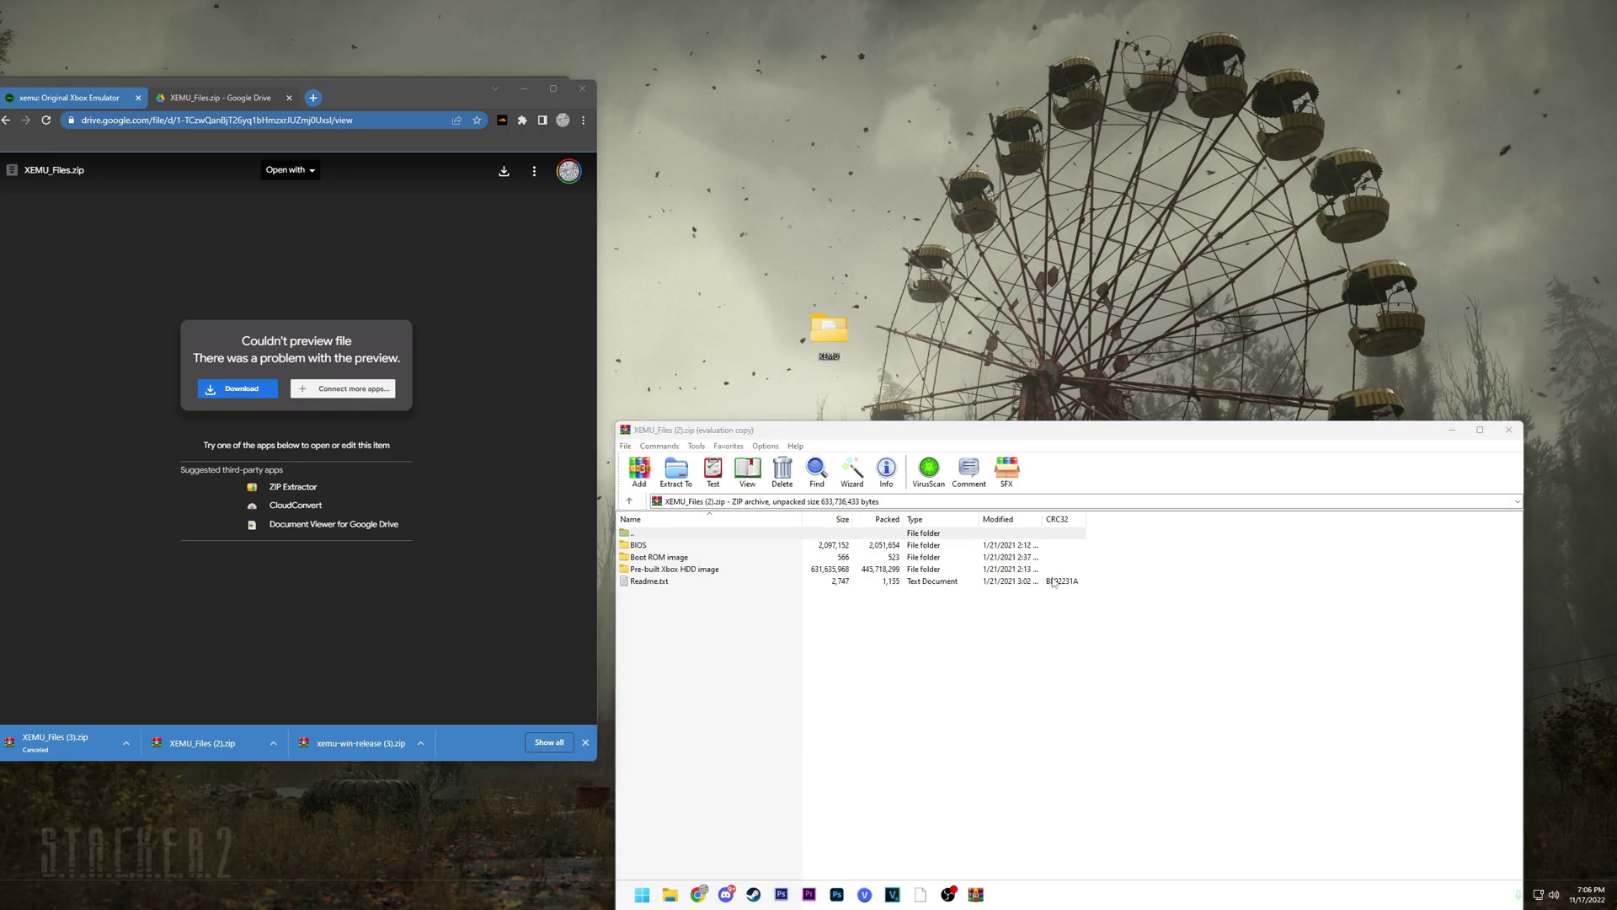
left_click_drag(867, 649, 823, 543)
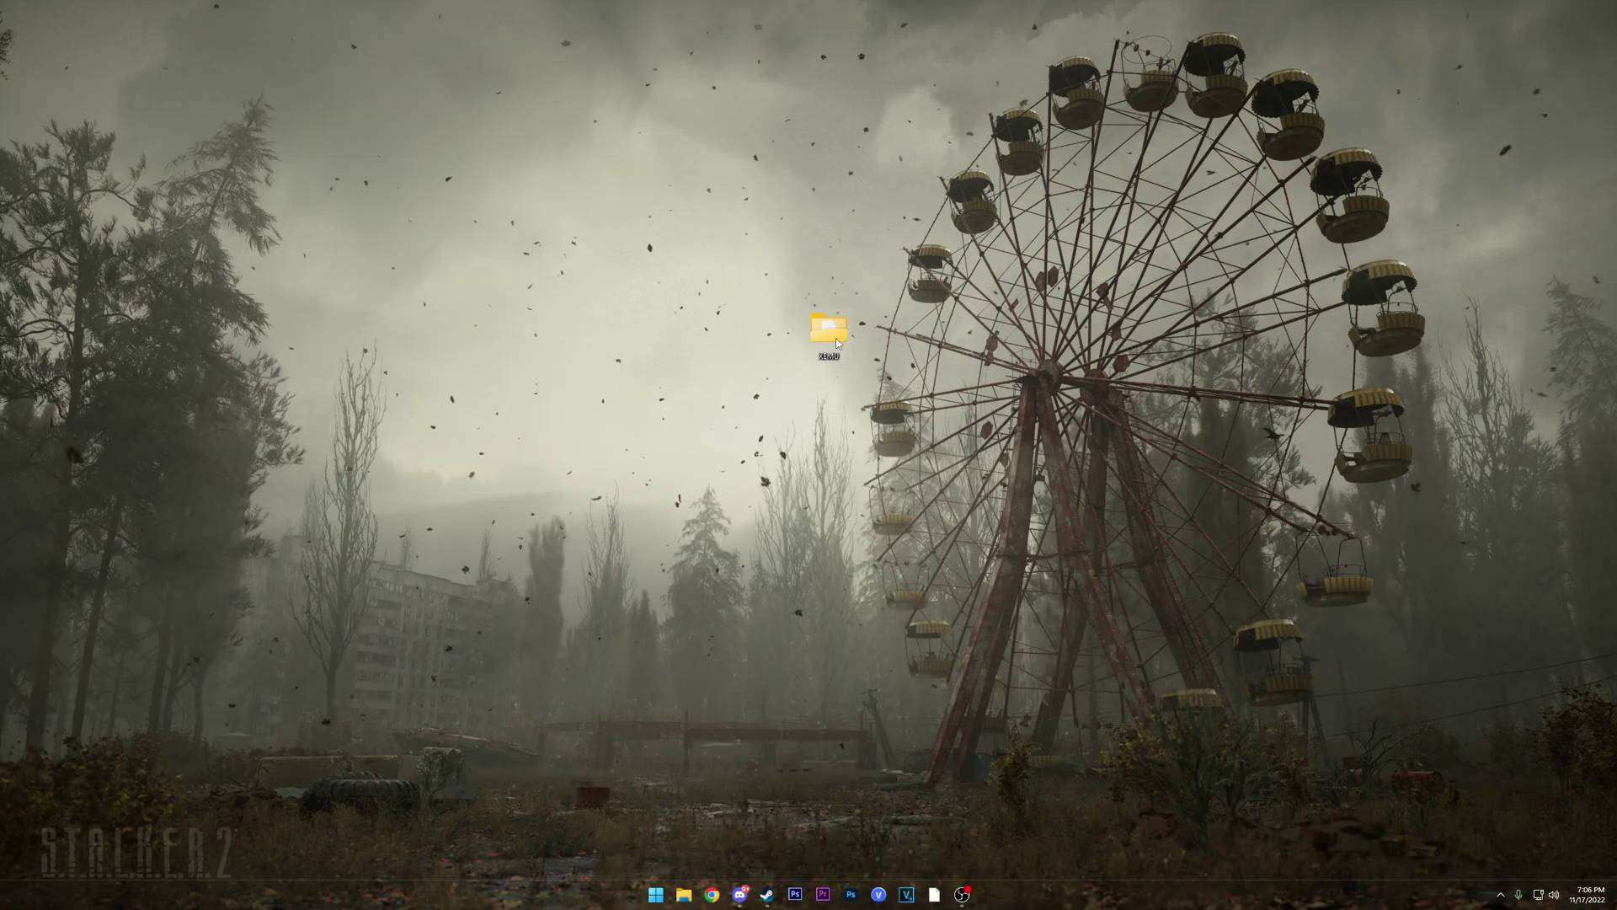
Launch the xemu application from the XEMU desktop folder and open its machine settings
double_click(835, 337)
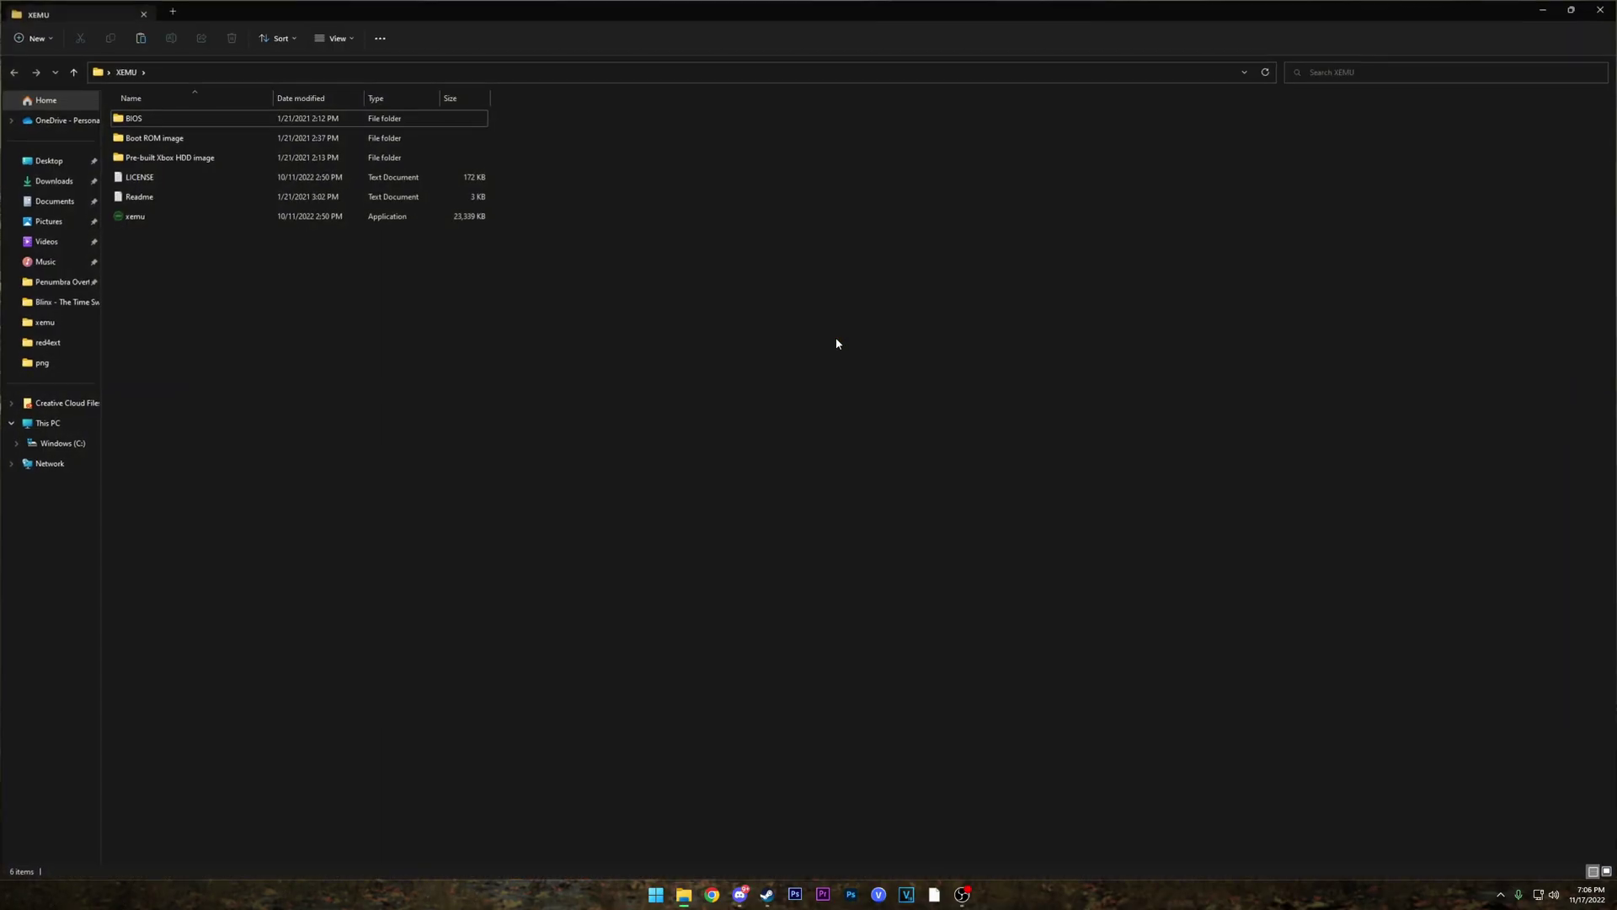
double_click(213, 217)
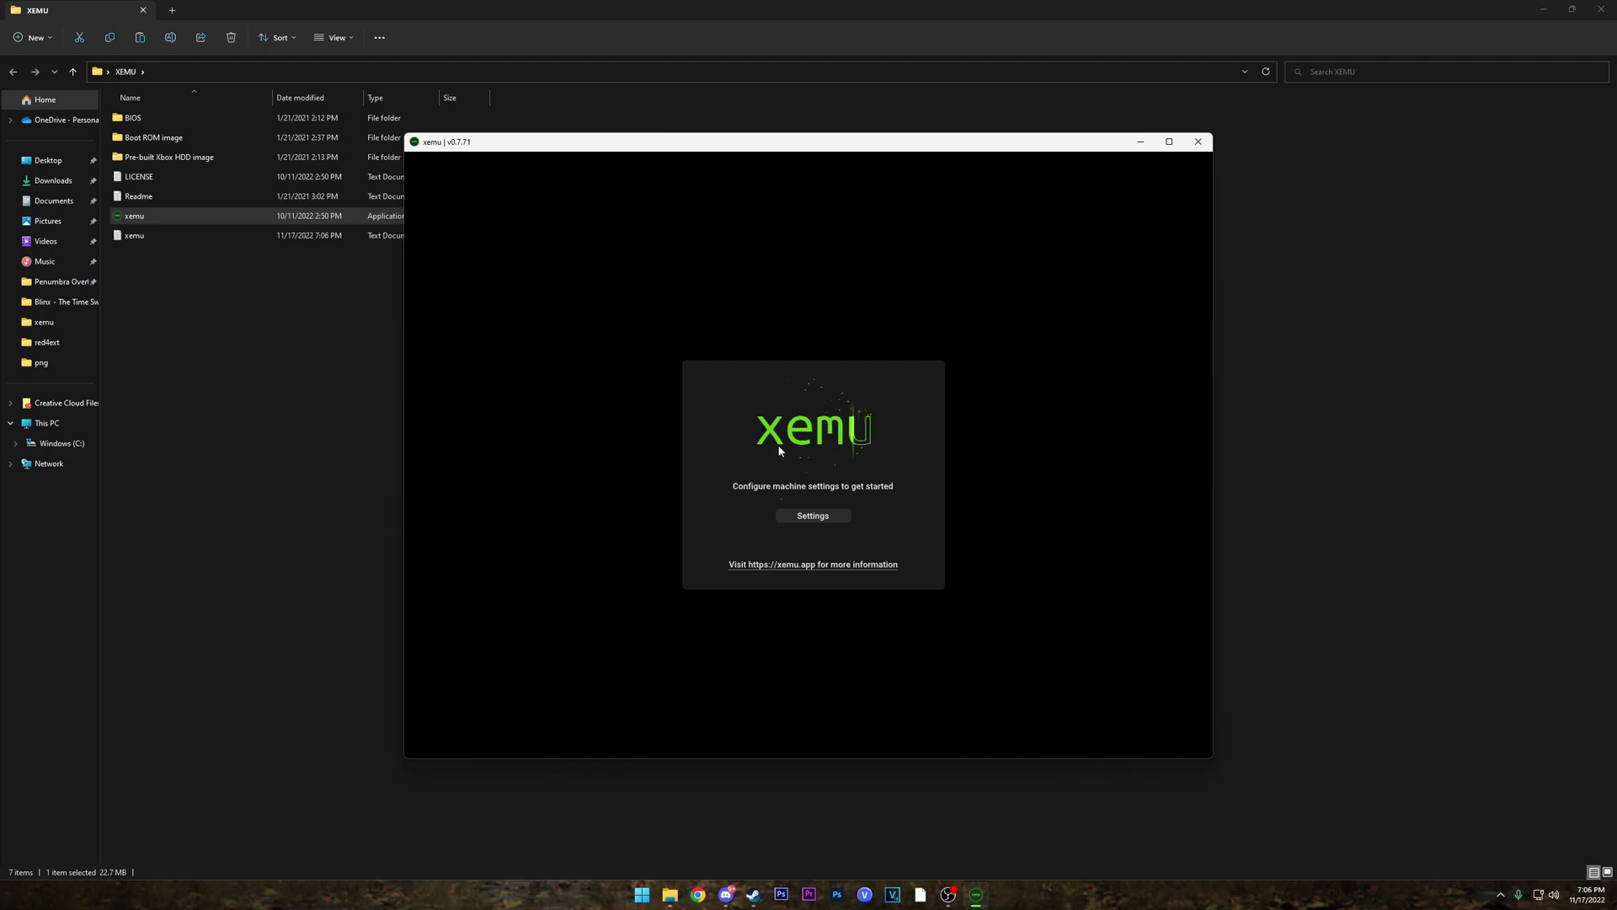
left_click(821, 515)
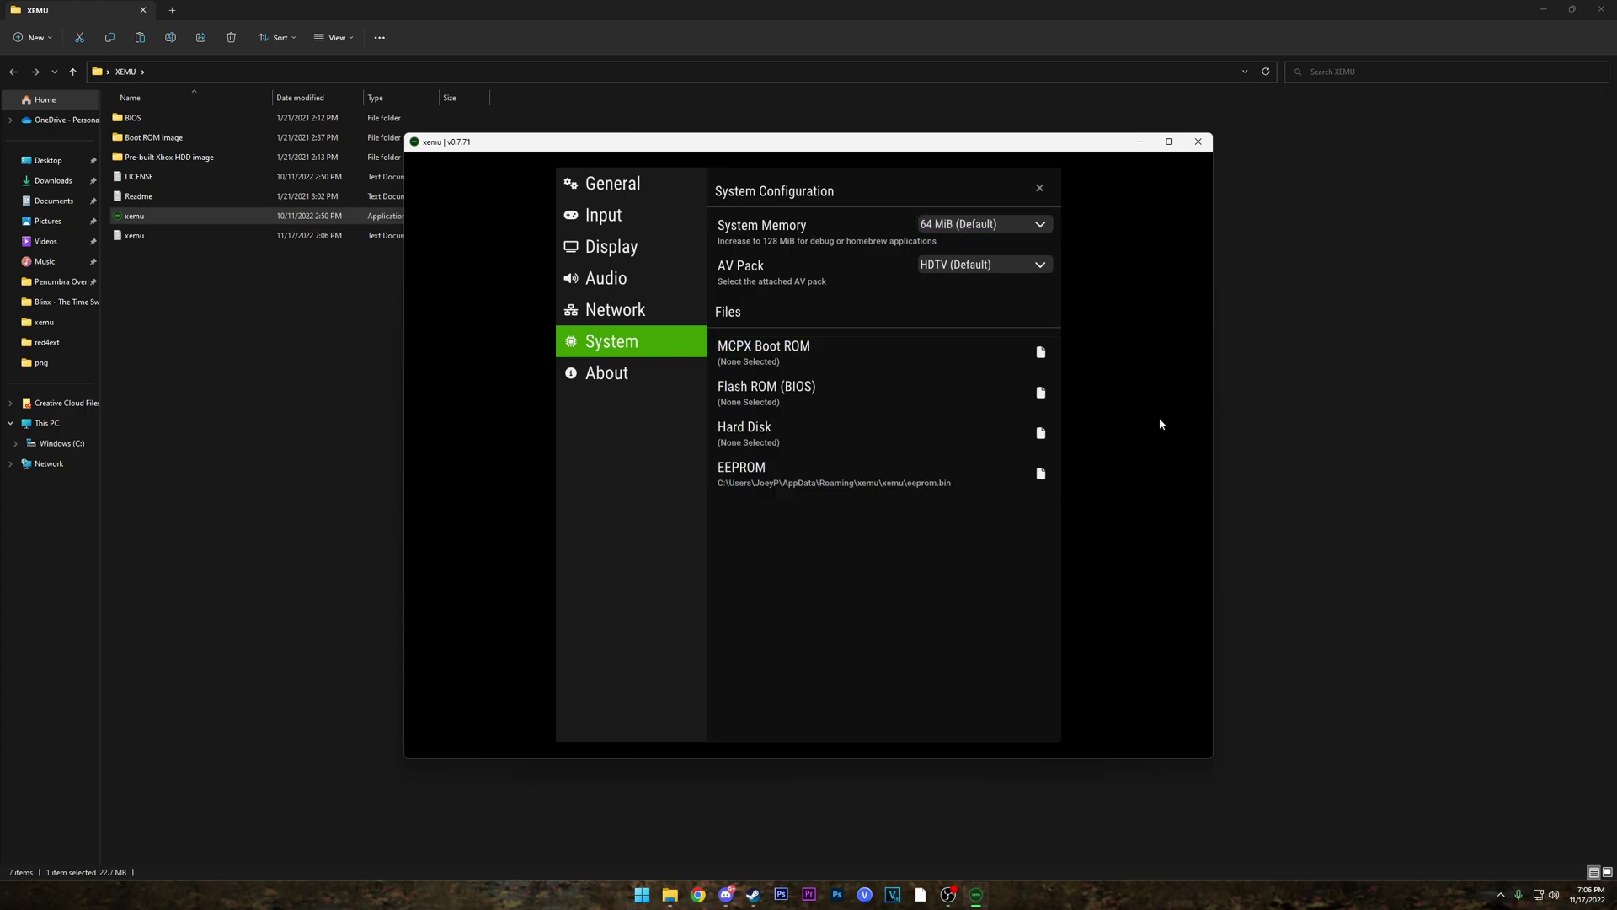
Set the MCPX Boot ROM file to mcpx_1.0.bin from the Boot ROM image folder
left_click(1042, 354)
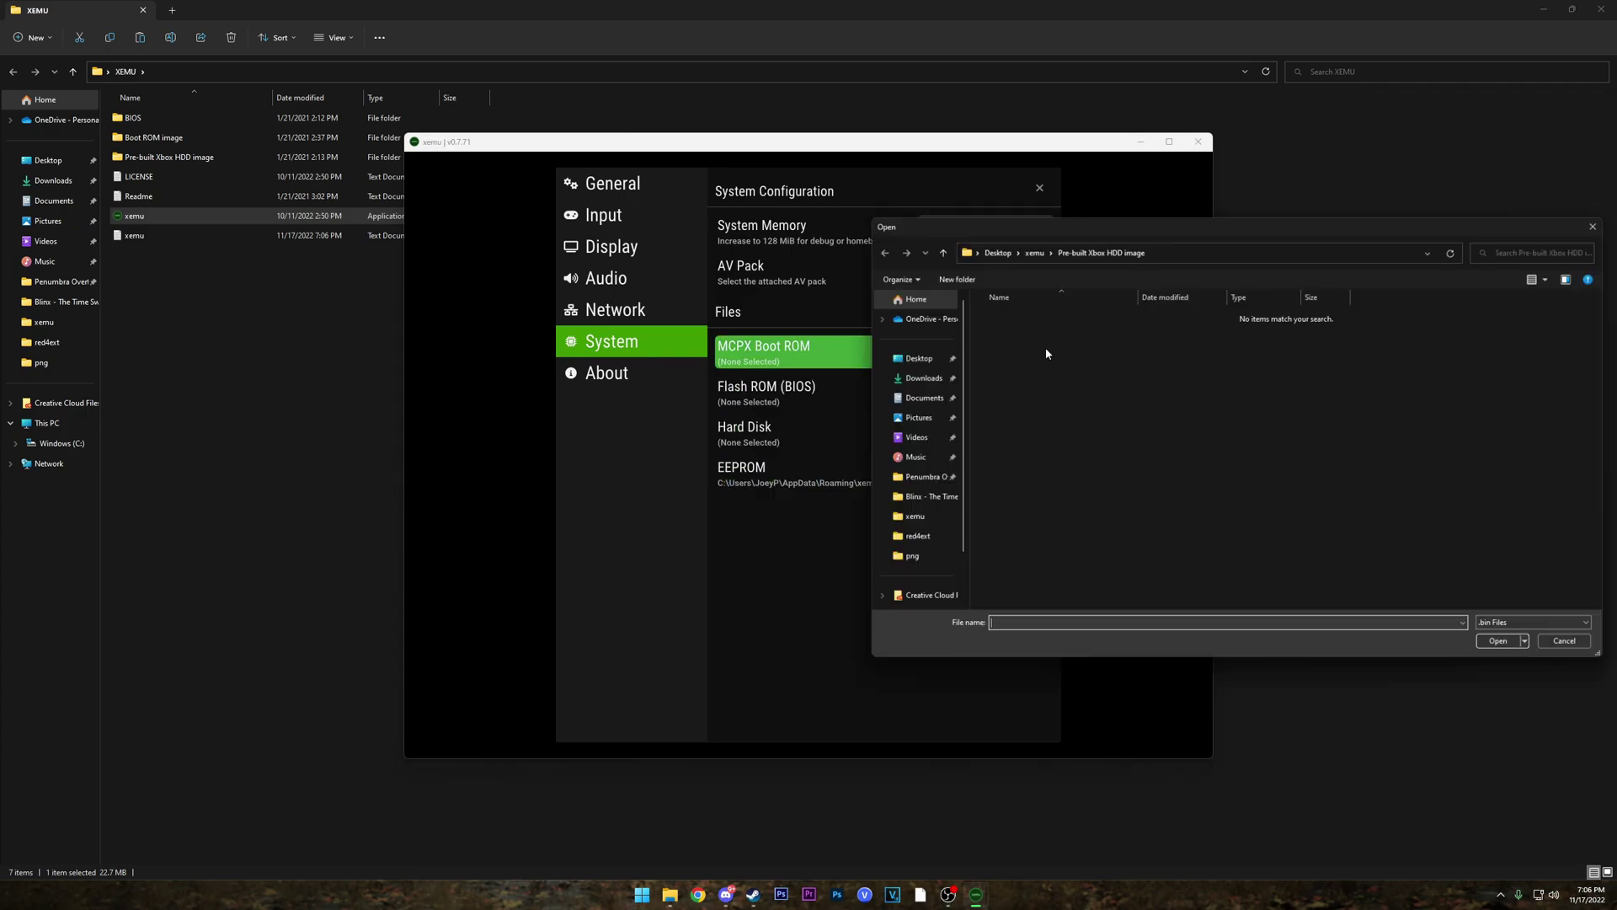
left_click(1030, 248)
double_click(1061, 334)
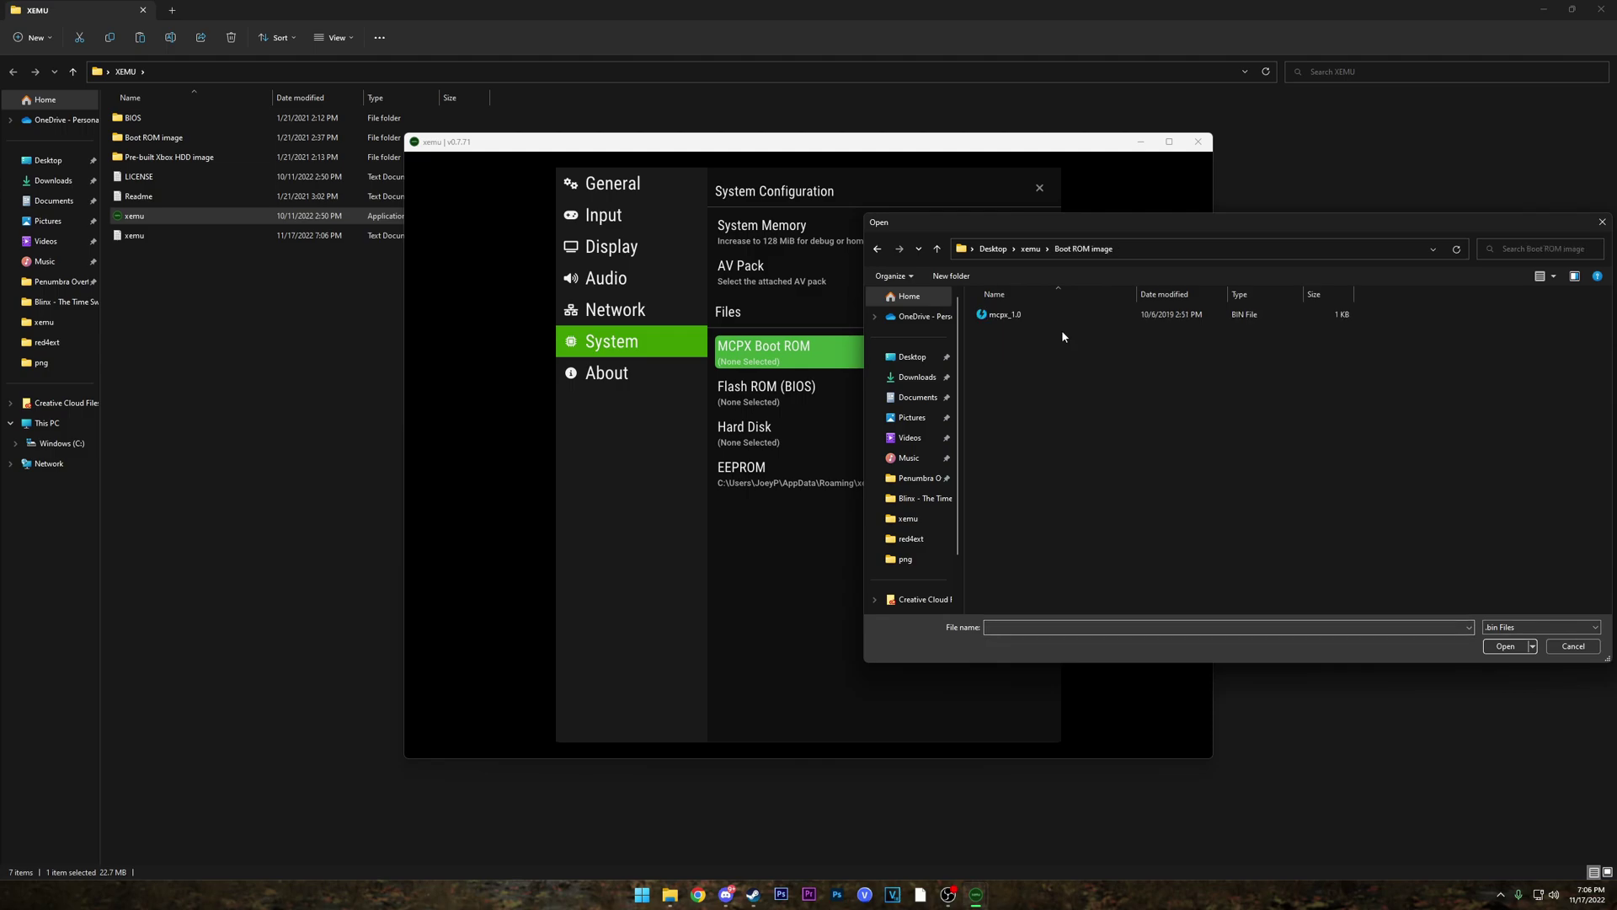
double_click(1061, 321)
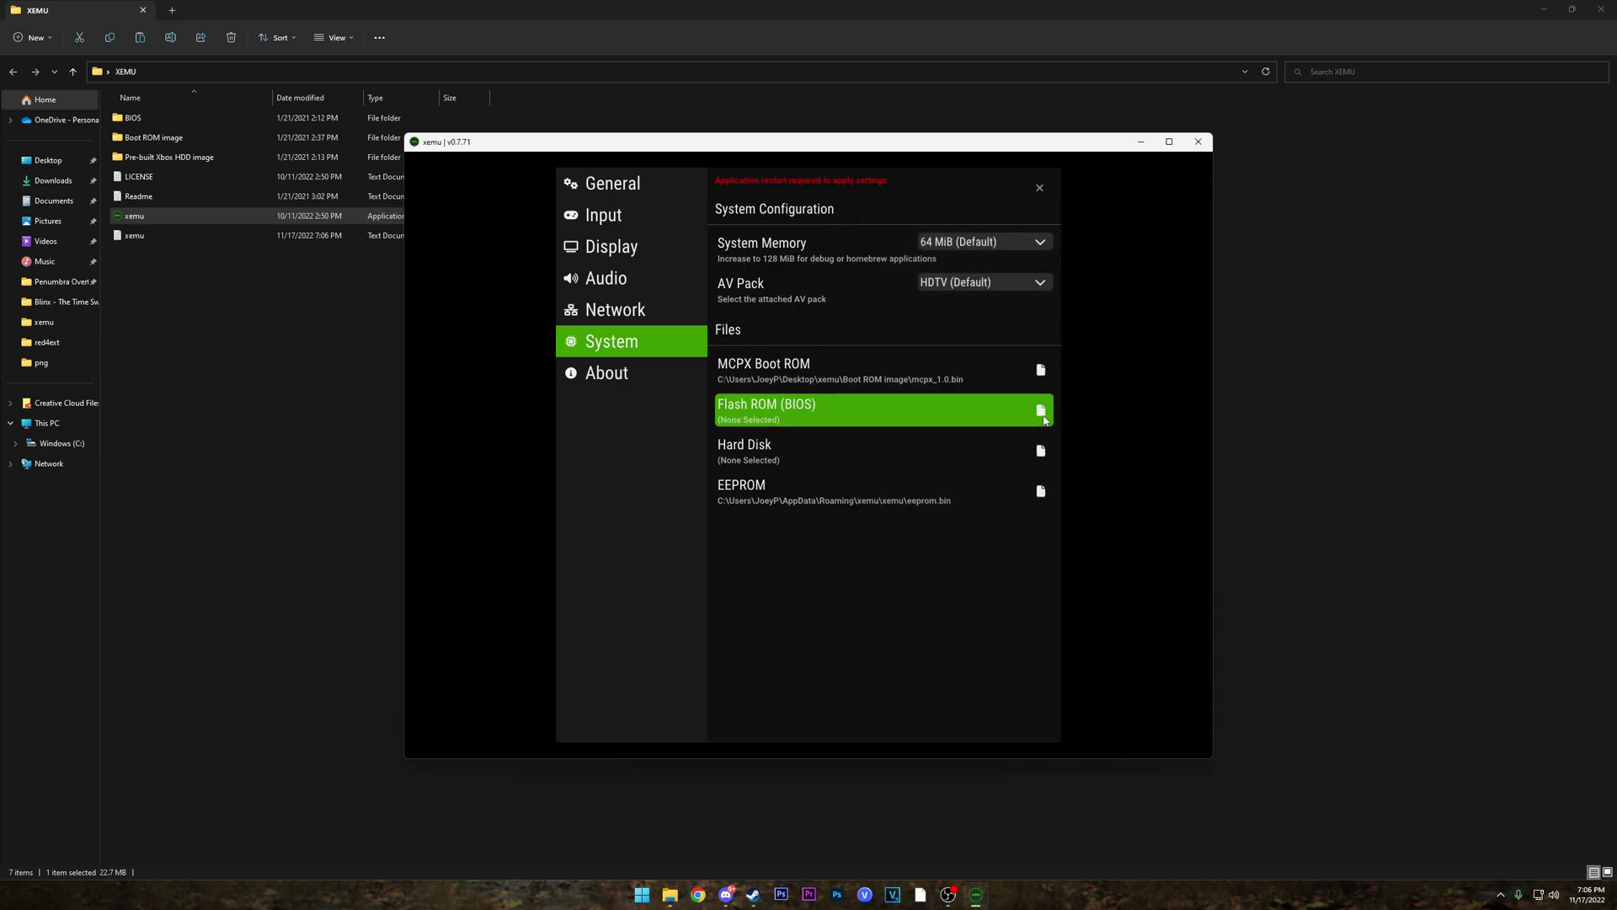
Set the Flash ROM (BIOS) file to Complex_4627v1.03.bin from the BIOS folder
left_click(1042, 413)
left_click(1030, 249)
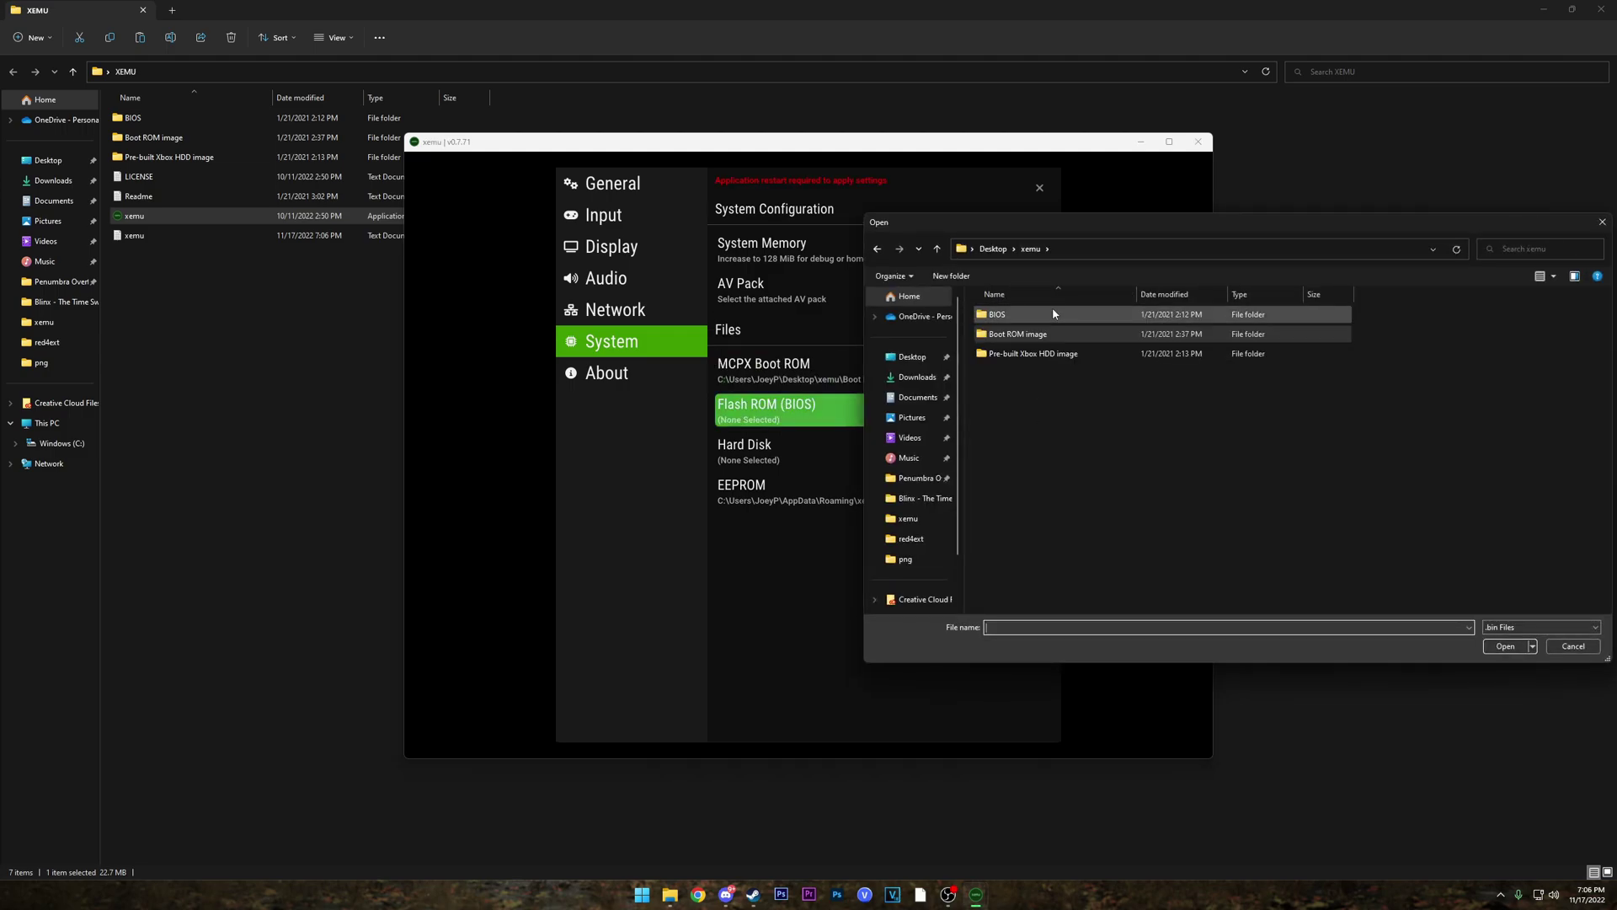
double_click(1052, 314)
double_click(1053, 332)
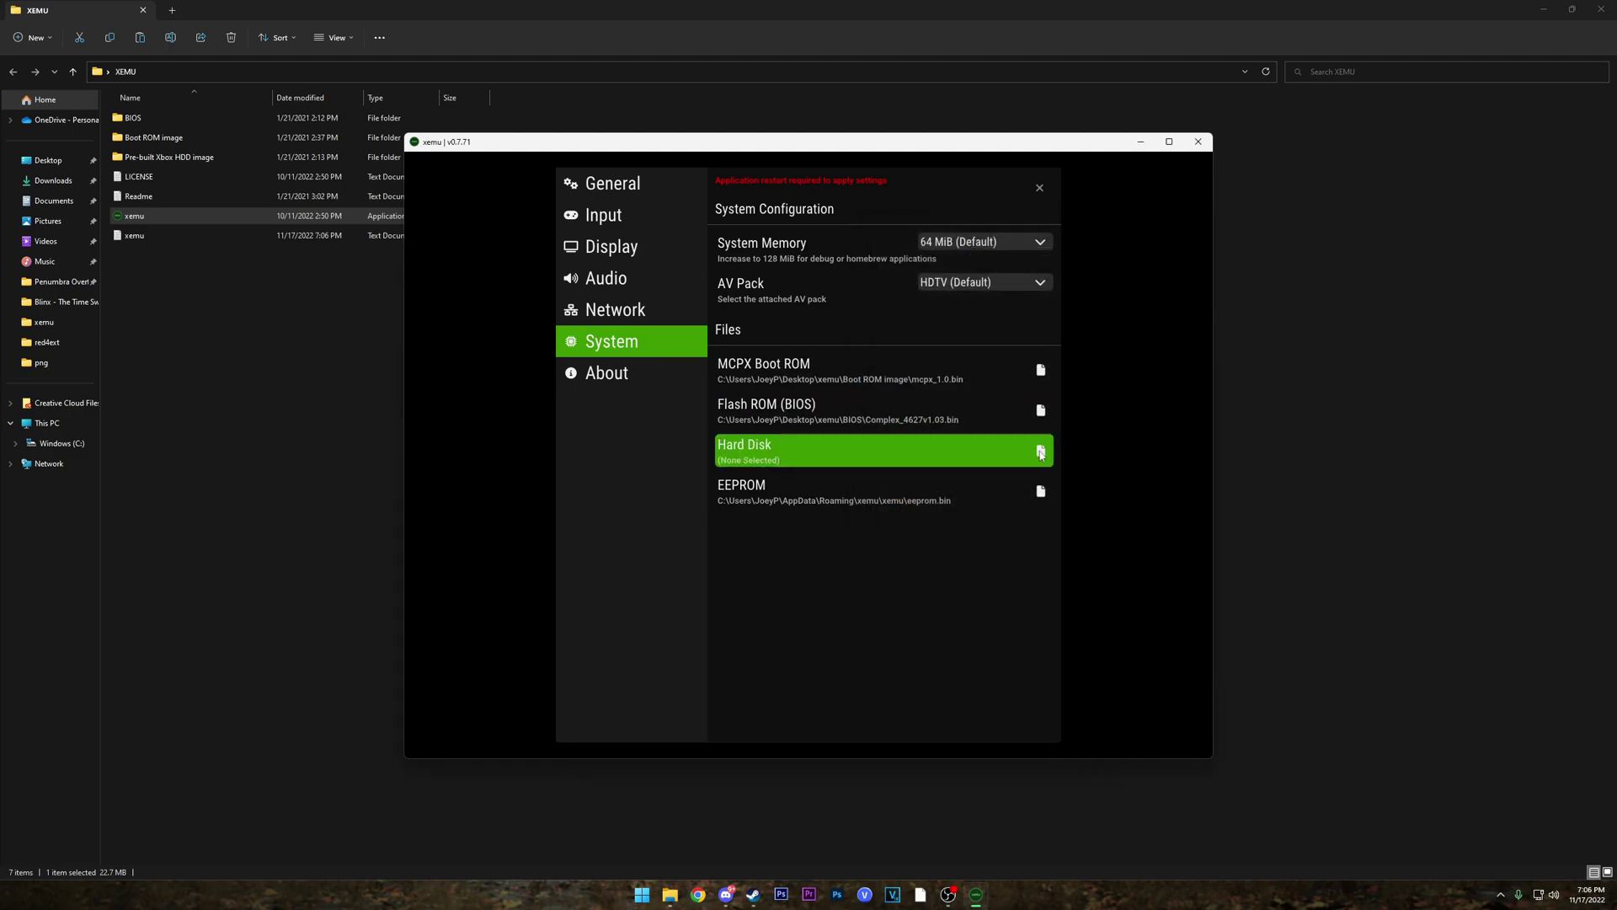
Set the Hard Disk file to xbox_hdd.qcow2 from the Pre-built Xbox HDD image folder
left_click(1041, 453)
left_click(1031, 249)
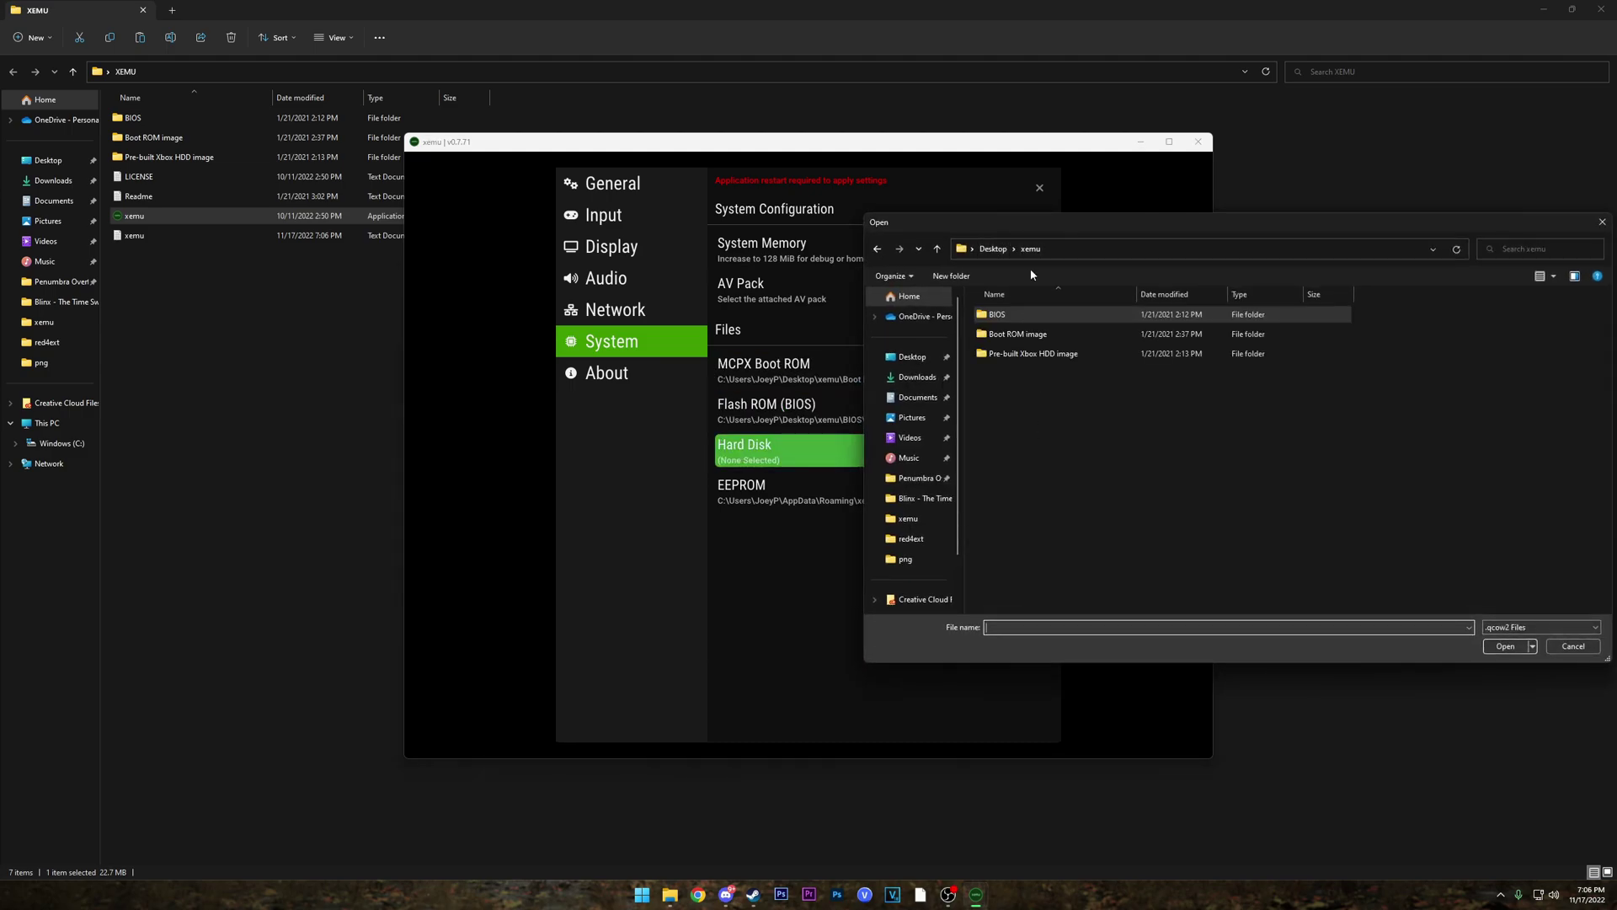
double_click(1050, 354)
double_click(1043, 316)
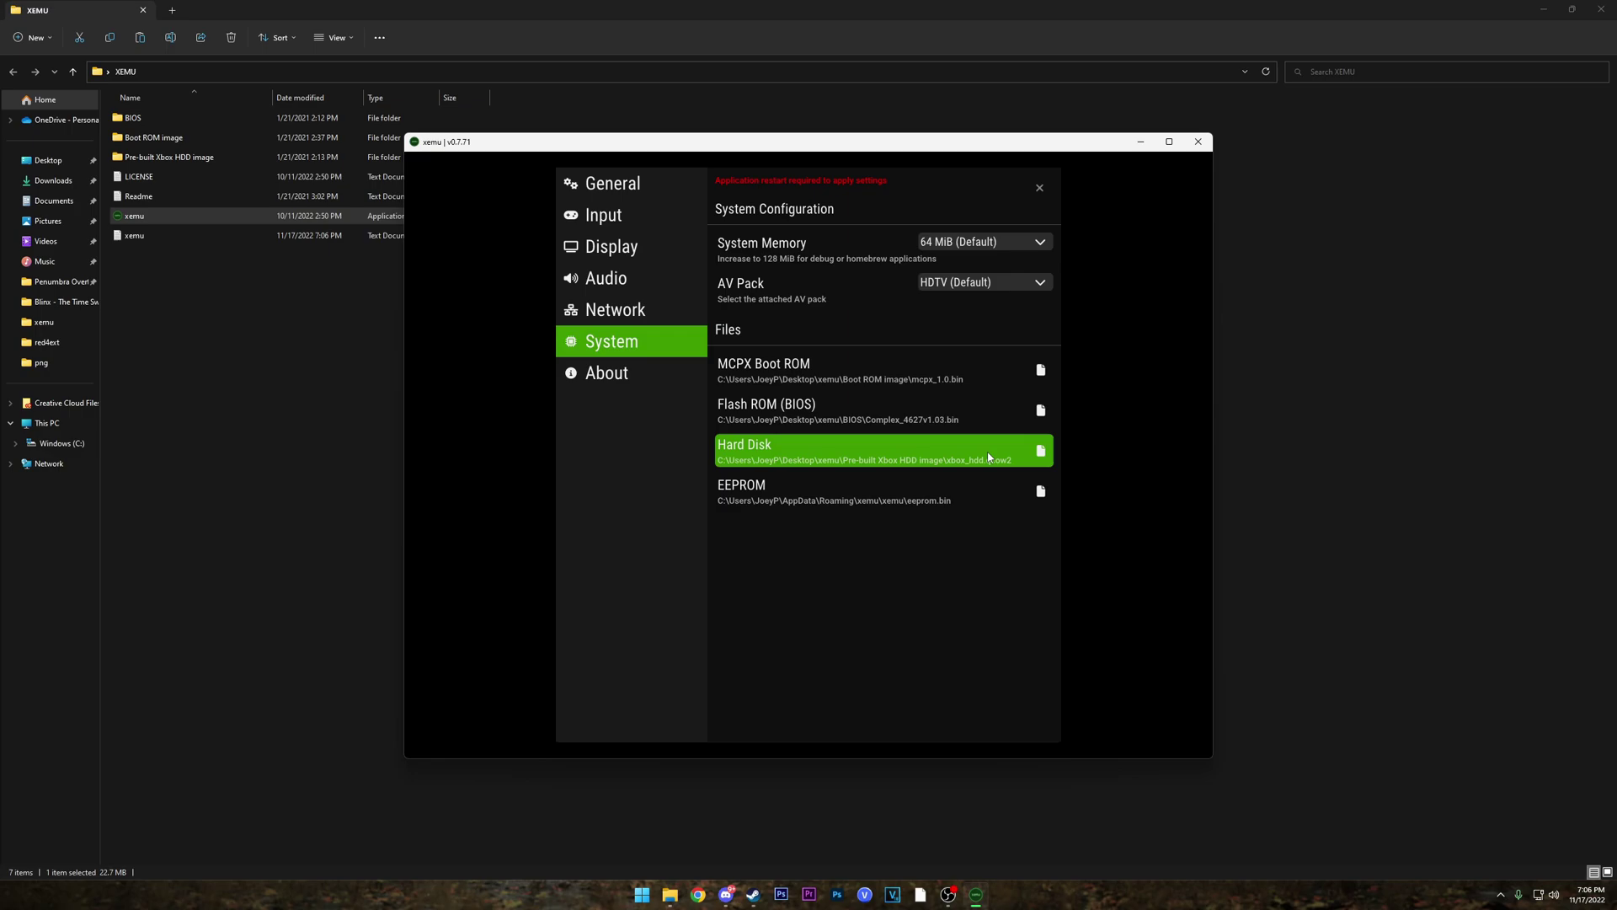
Close the system settings and restart xemu from the XEMU folder to apply the selected files
left_click(1044, 190)
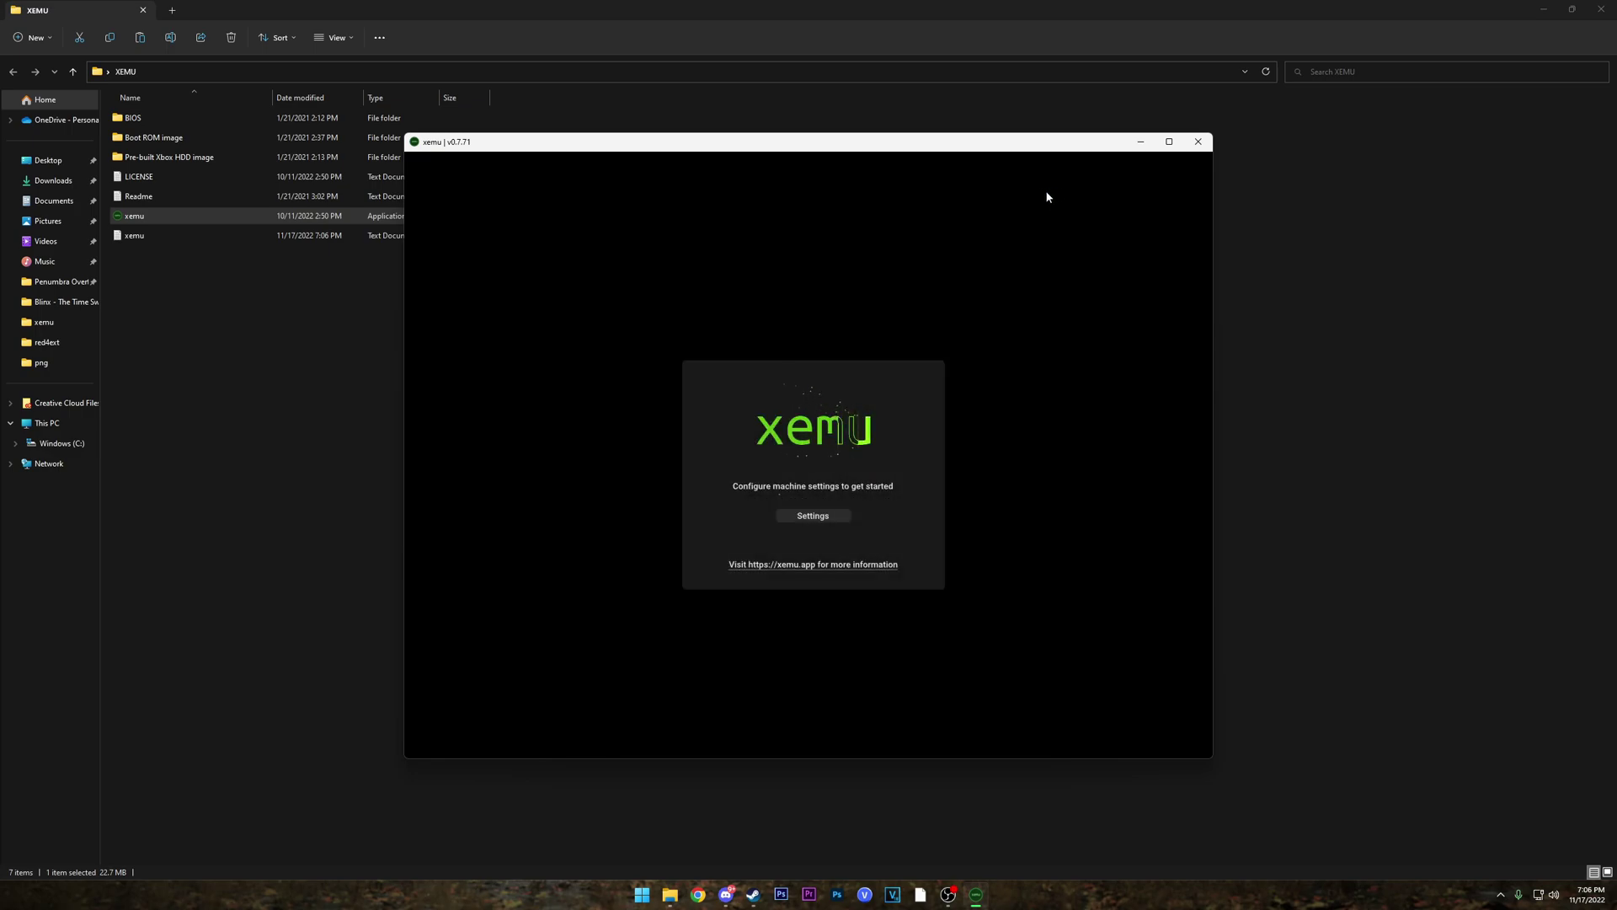
left_click(1199, 142)
double_click(449, 216)
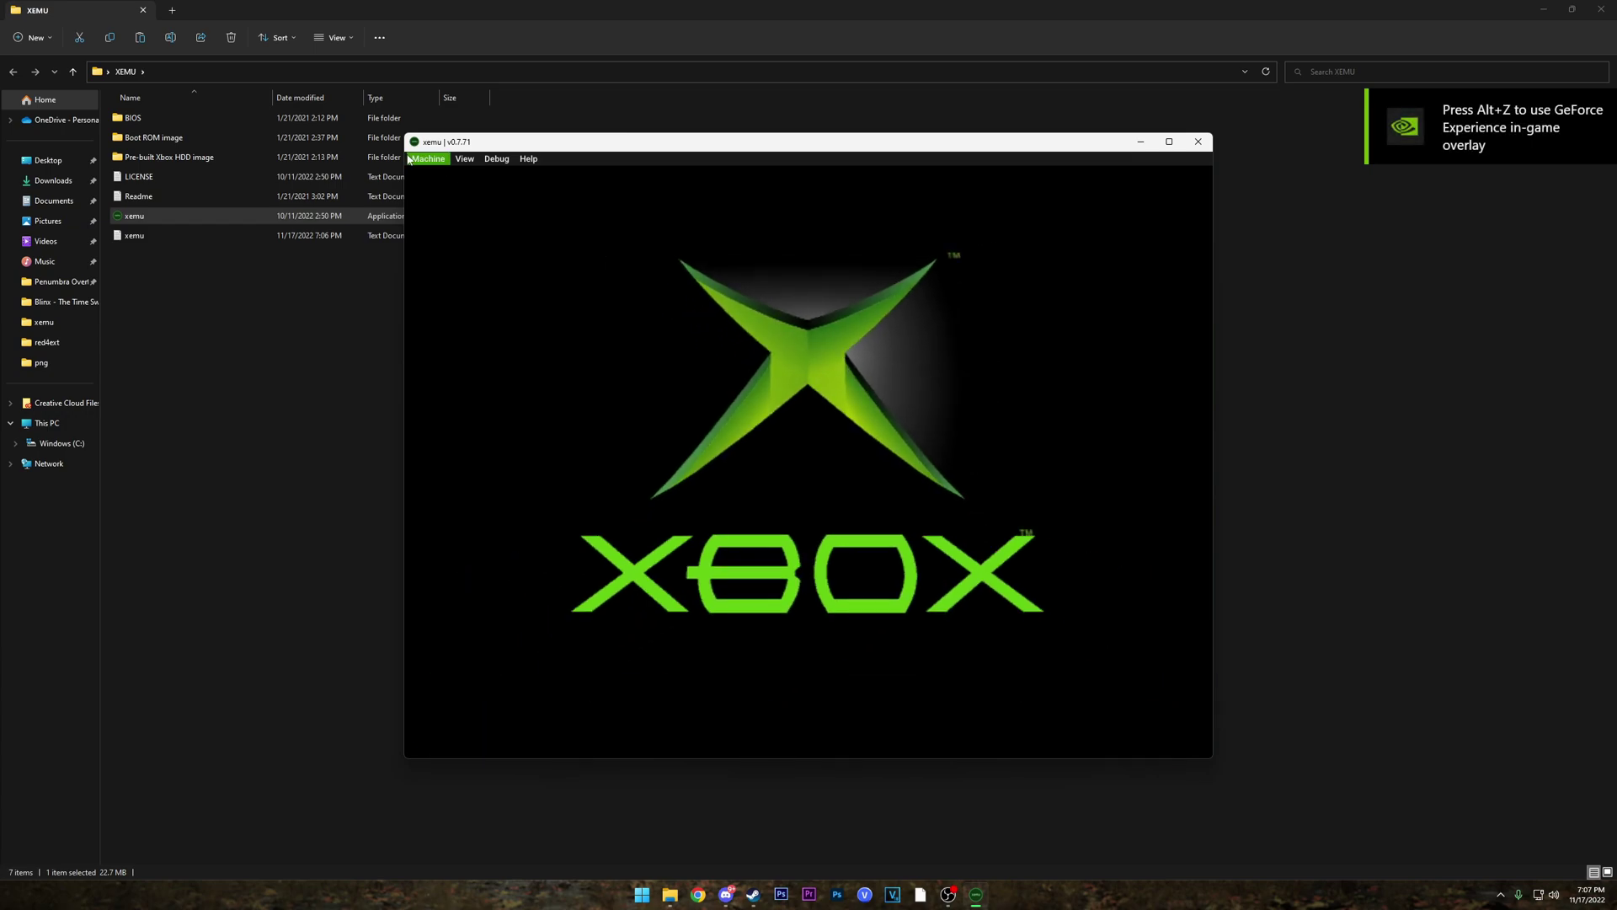
Set the internal resolution scale to 4x in xemu's display settings
left_click(428, 159)
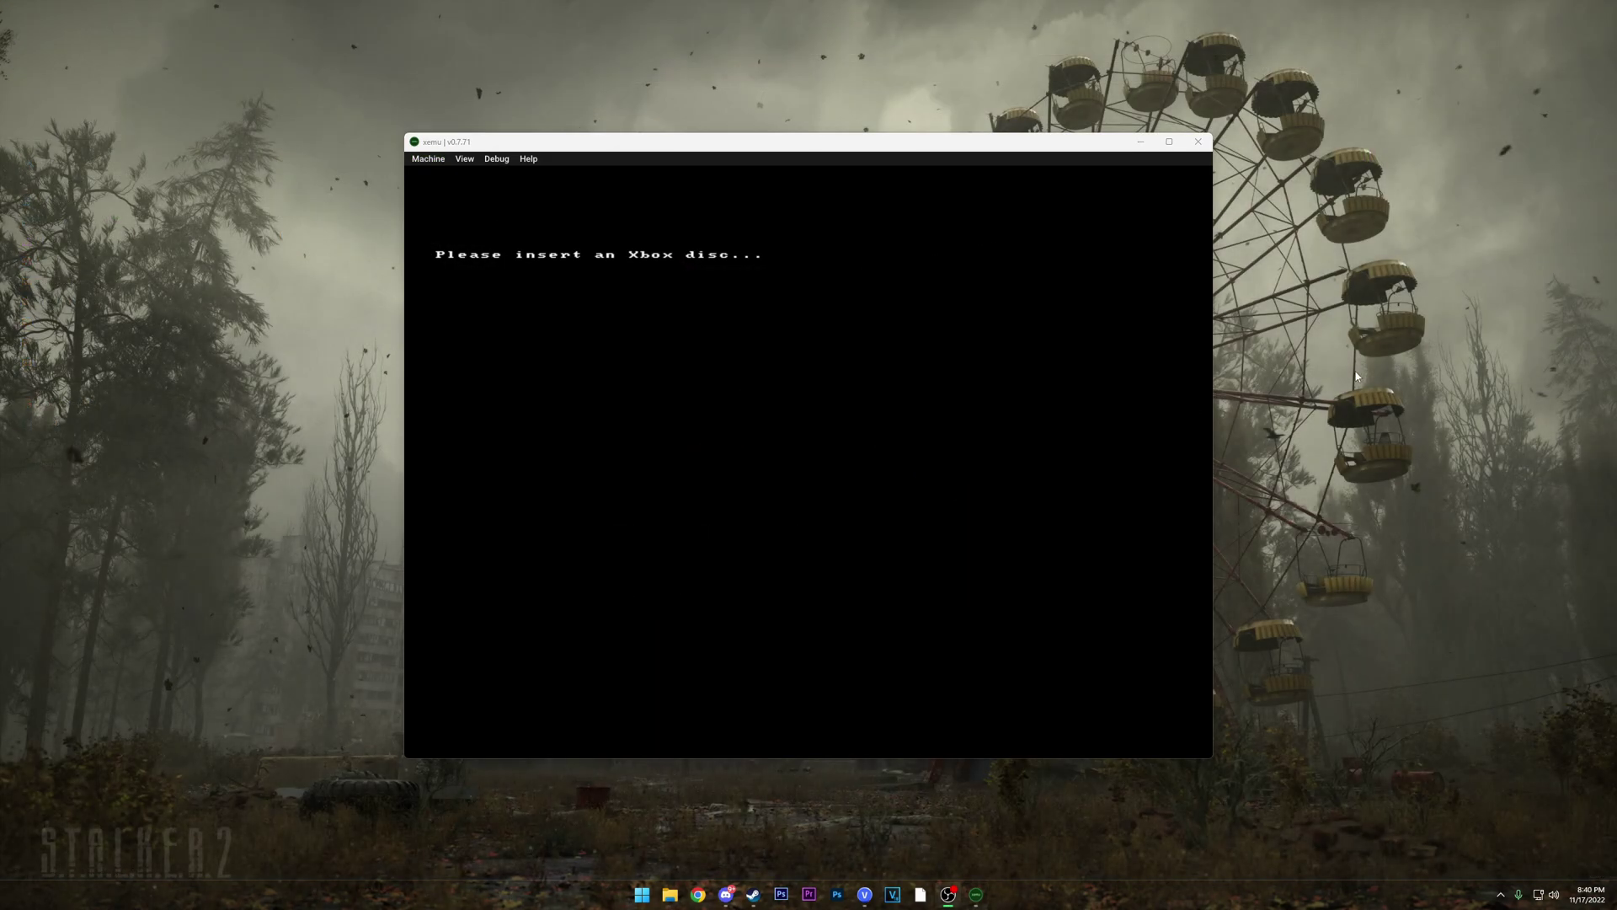
left_click(430, 159)
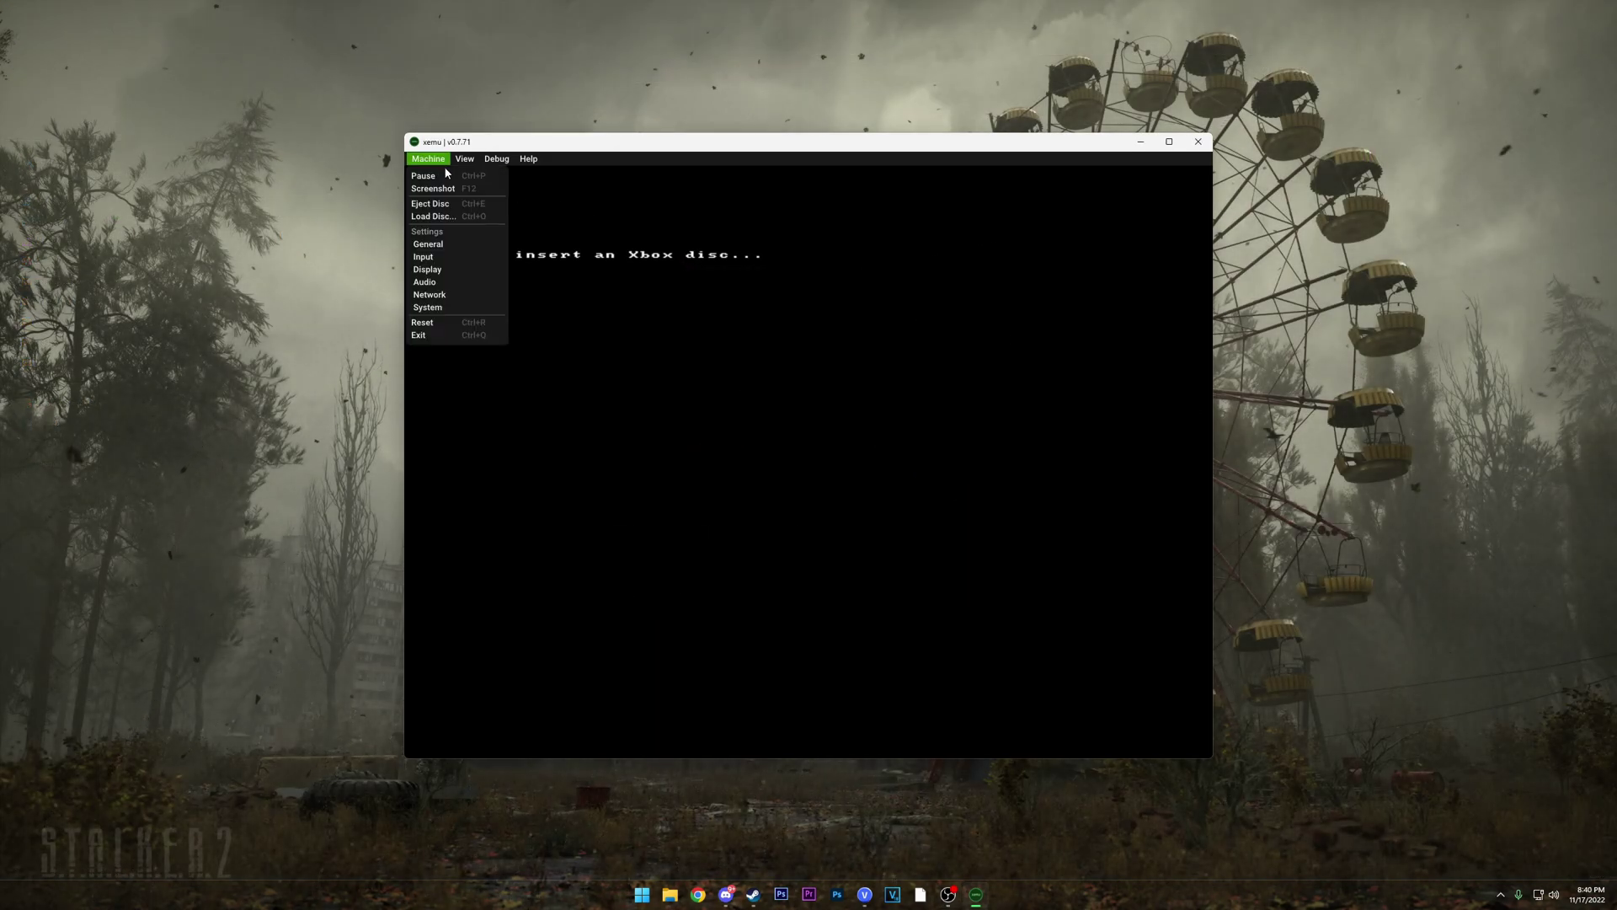
left_click(456, 268)
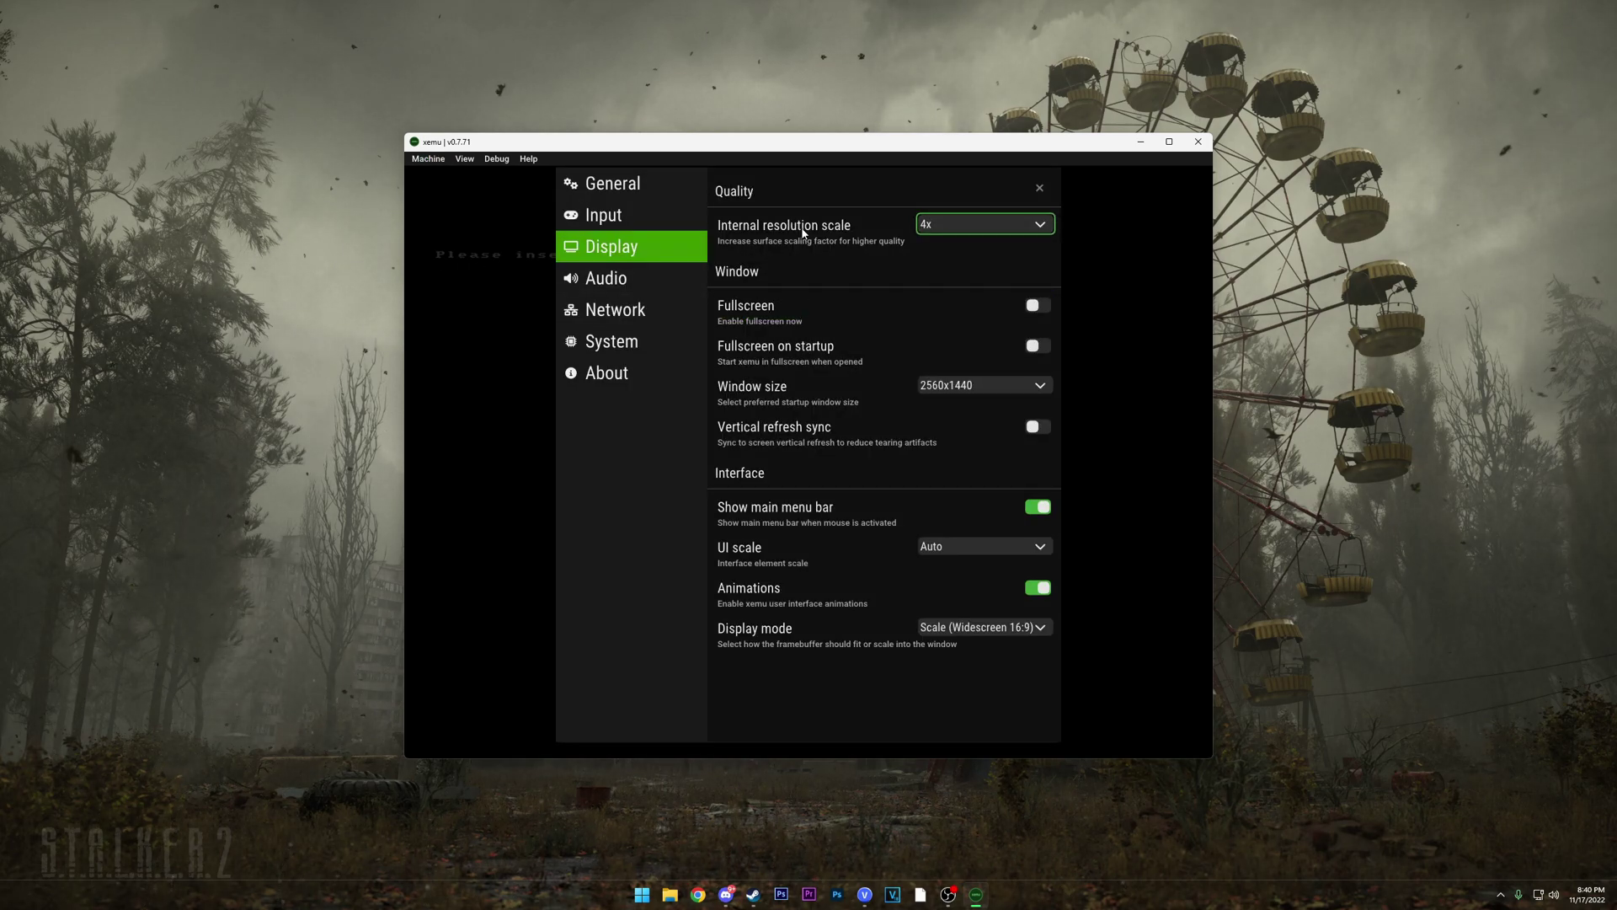
left_click(954, 226)
left_click(949, 263)
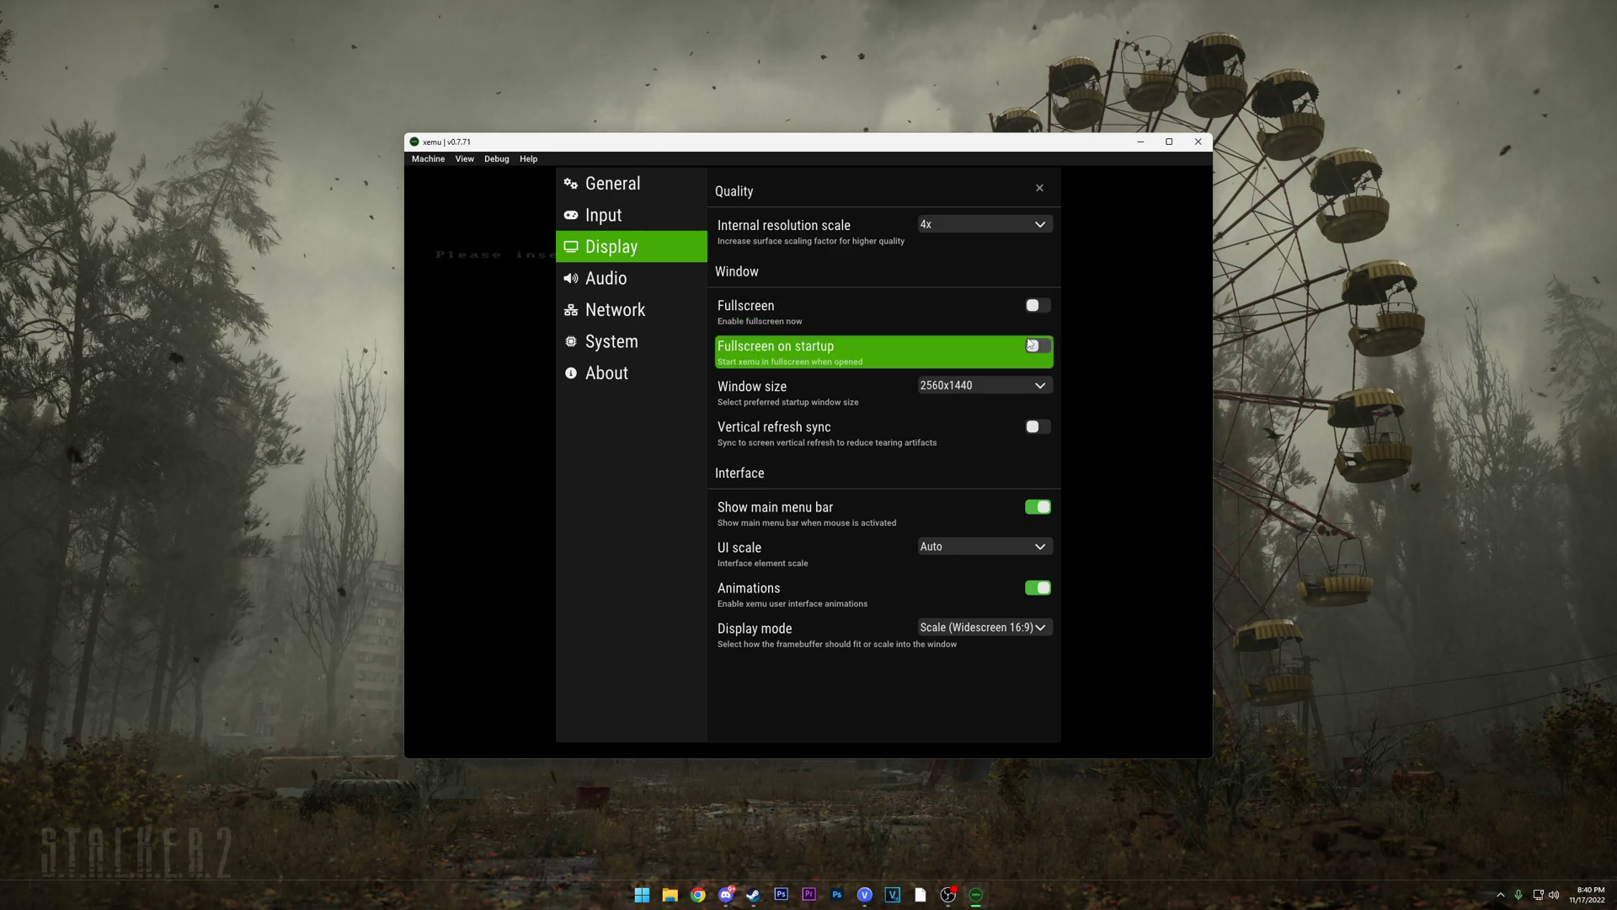
Set the preferred startup window size to 640x480
left_click(1027, 384)
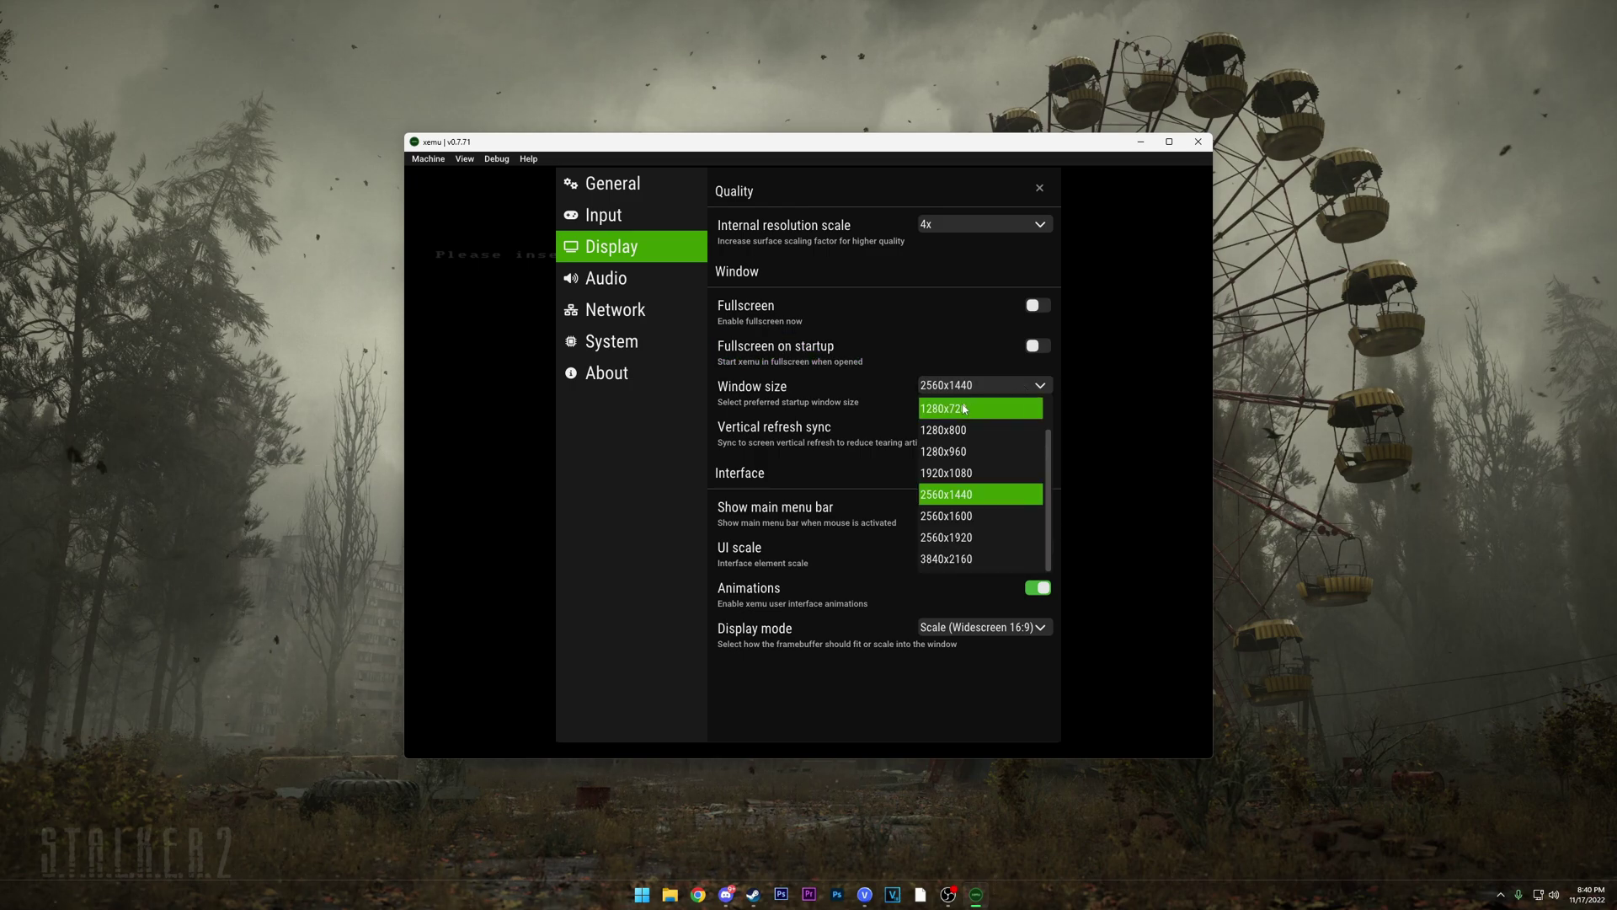
scroll(969, 408, "up", 2)
left_click(968, 408)
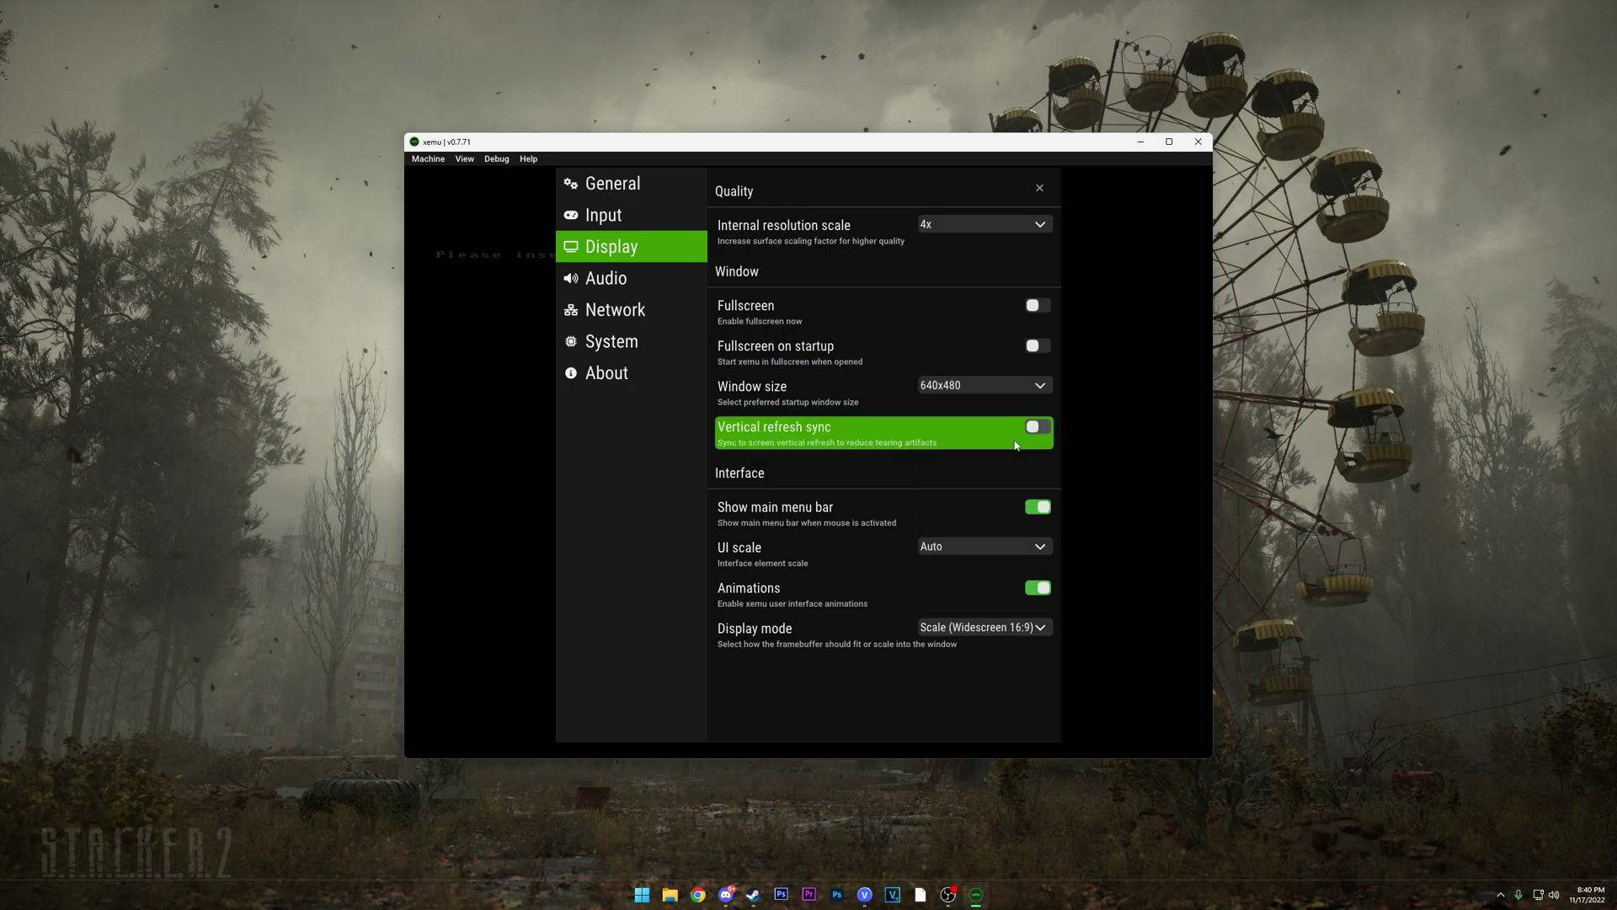
Keep the display mode at Scale (Widescreen 16:9) and close the display settings
left_click(1007, 629)
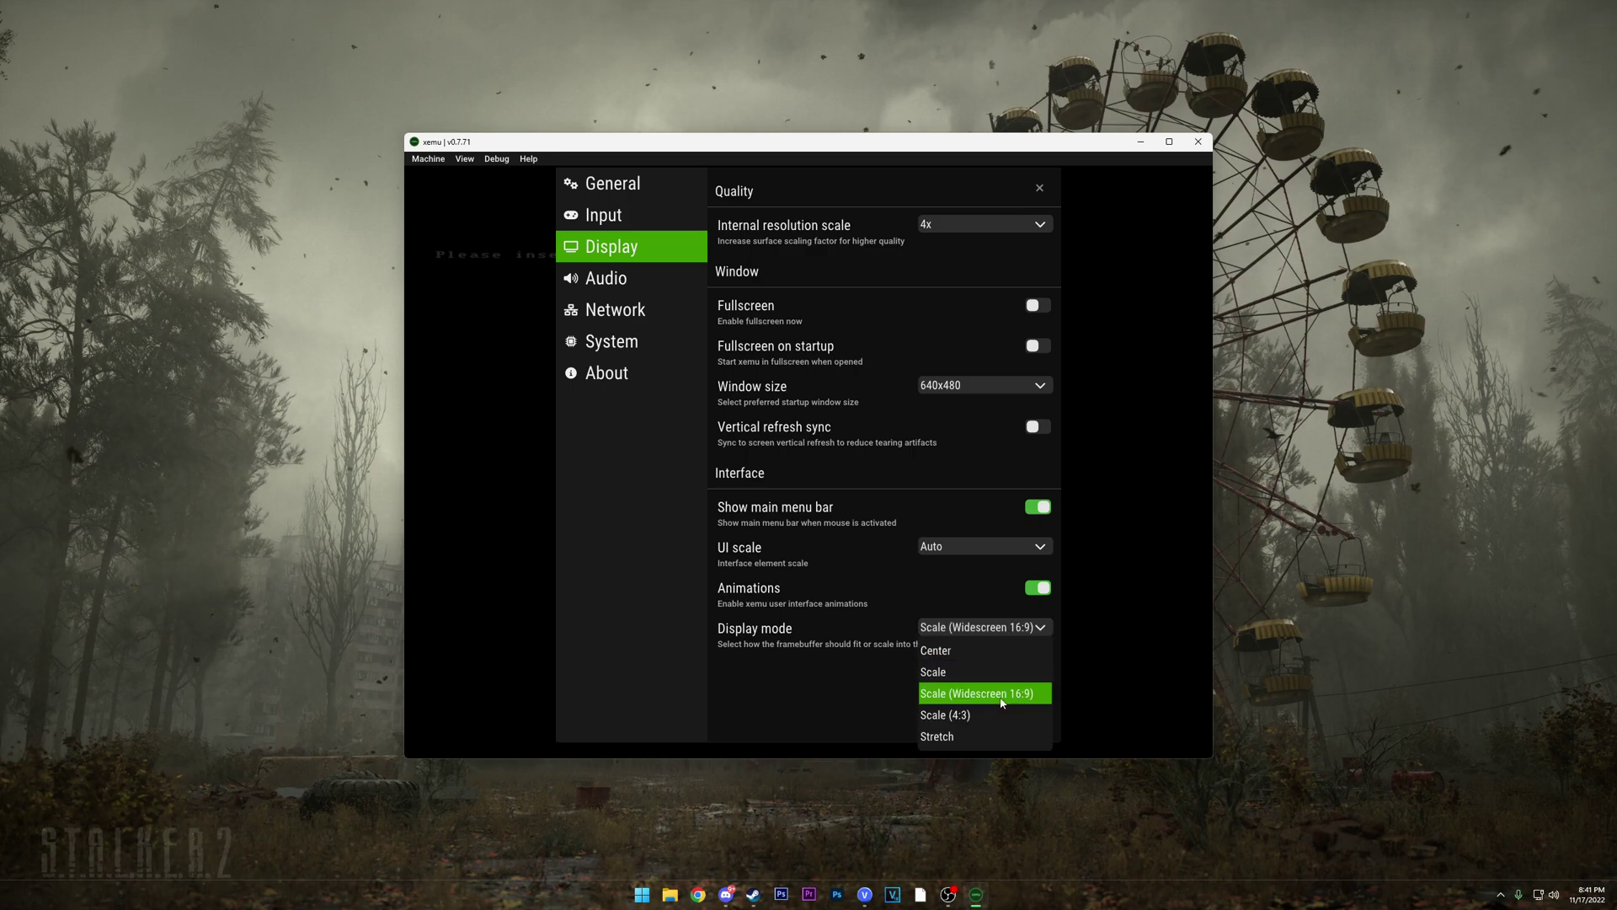
left_click(982, 636)
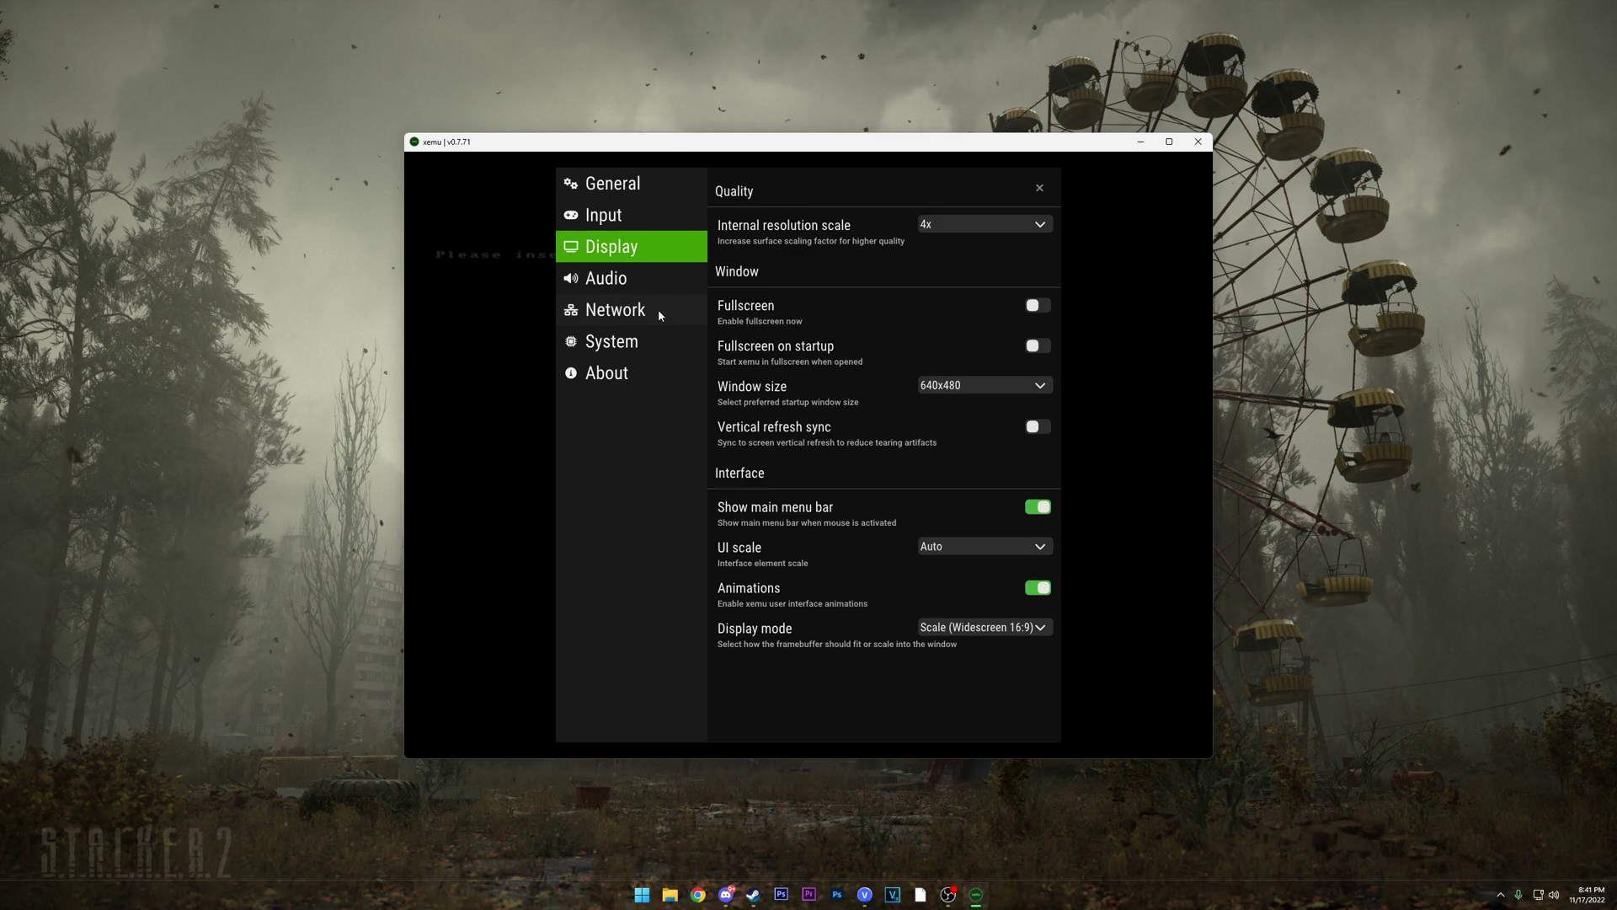
left_click(1039, 187)
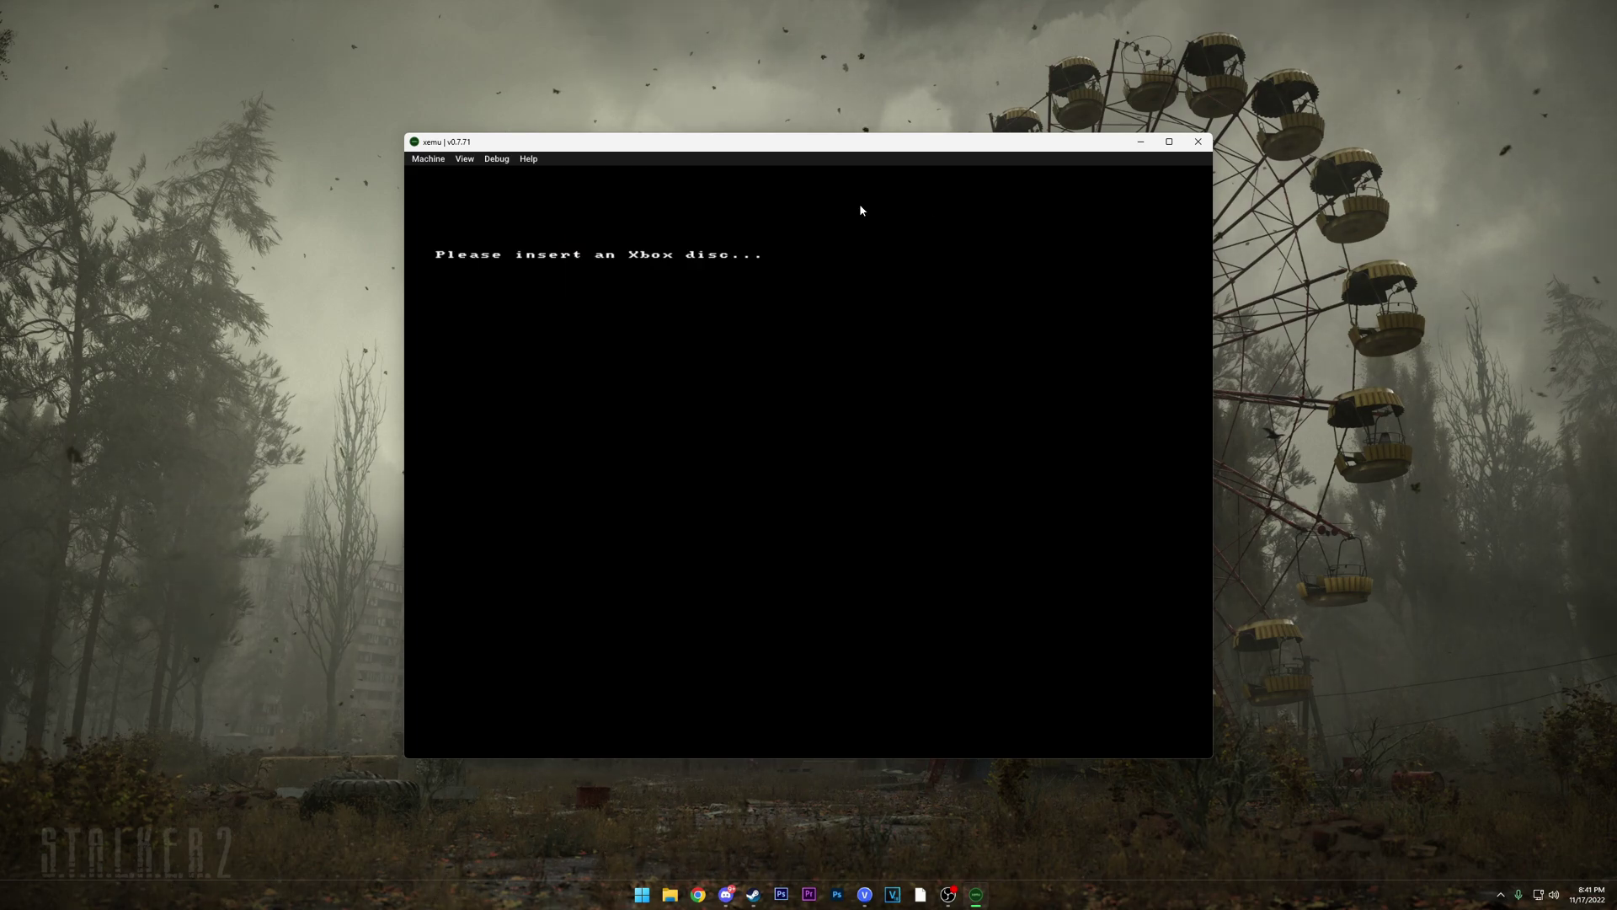
Load the Blinx - The Time Sweeper ISO from the games folder as the Xbox disc
left_click(426, 159)
left_click(426, 217)
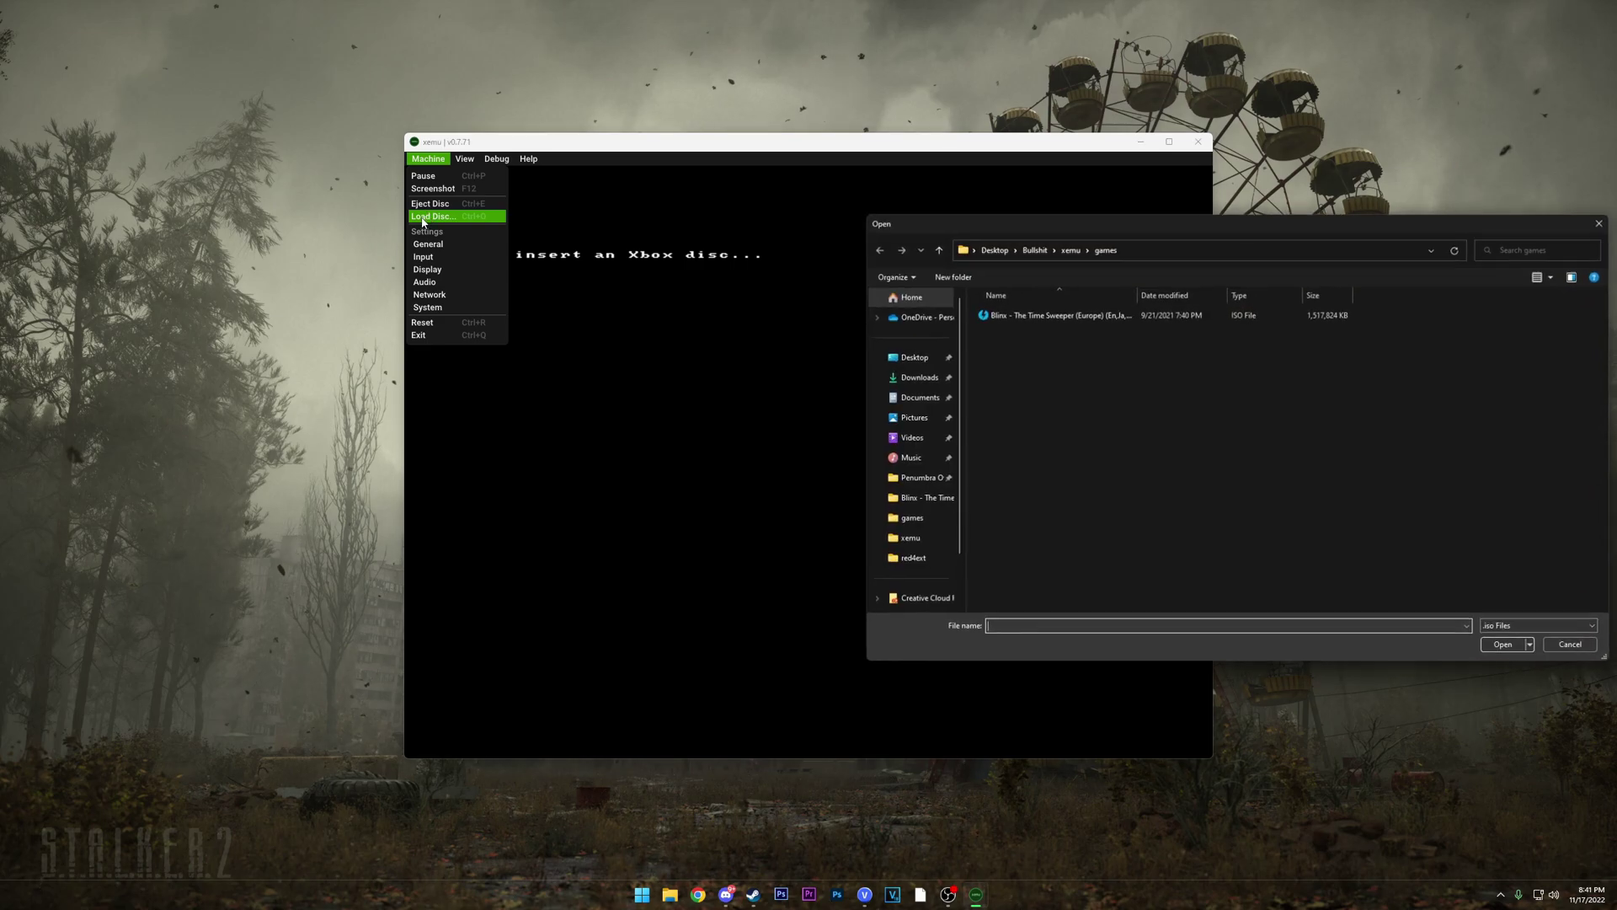
double_click(1016, 315)
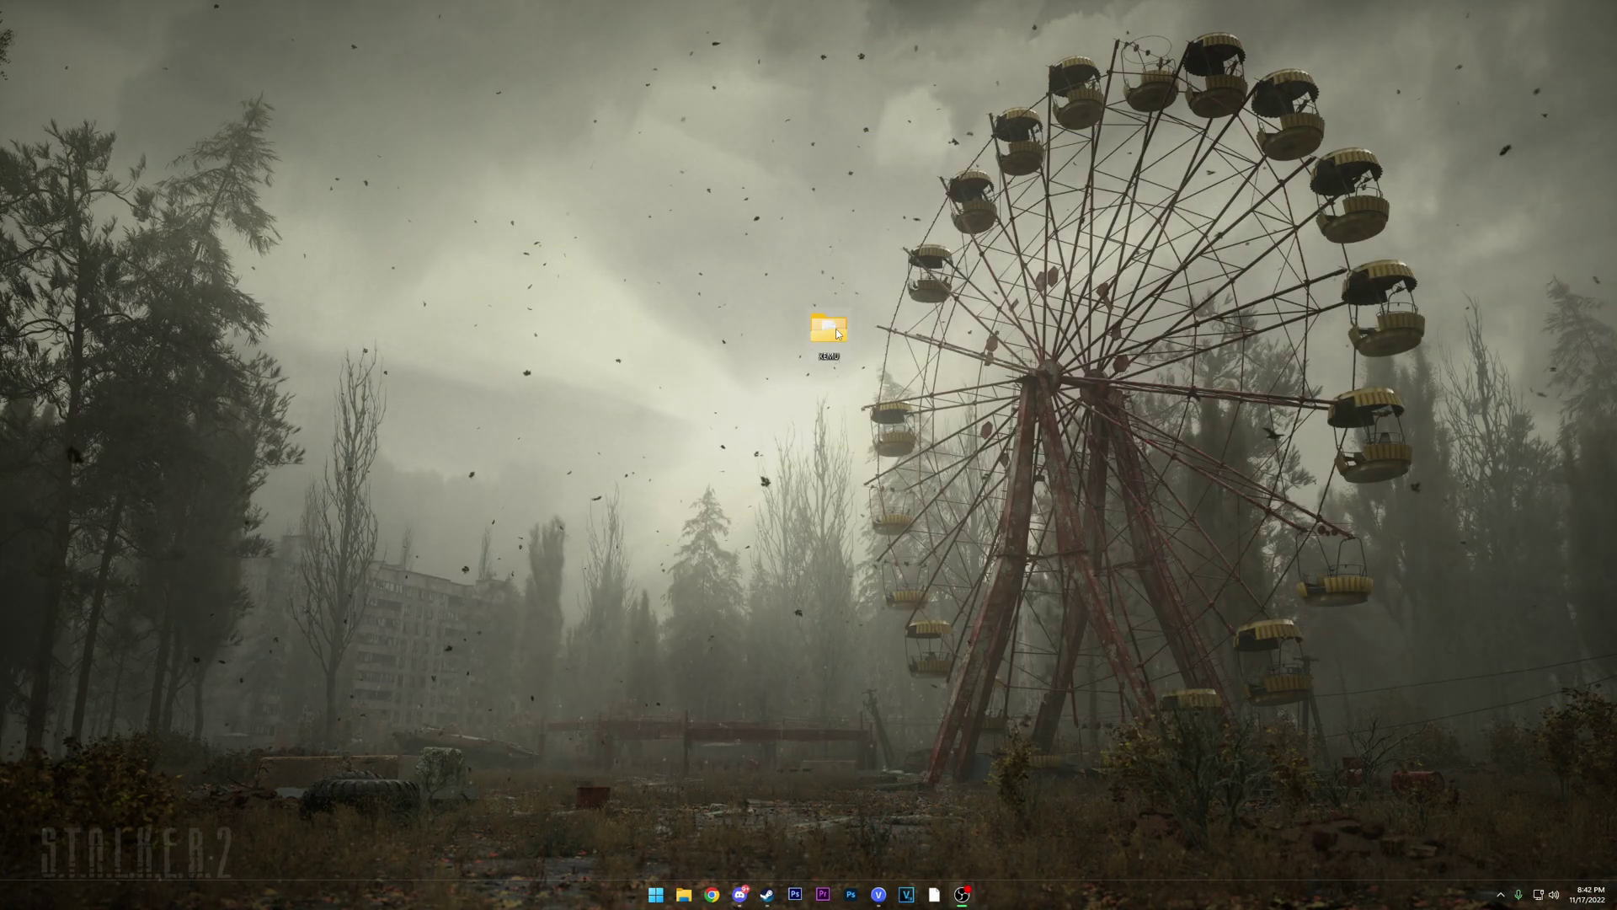
Launch xemu again from the XEMU desktop folder and minimize the File Explorer window
double_click(836, 328)
double_click(332, 216)
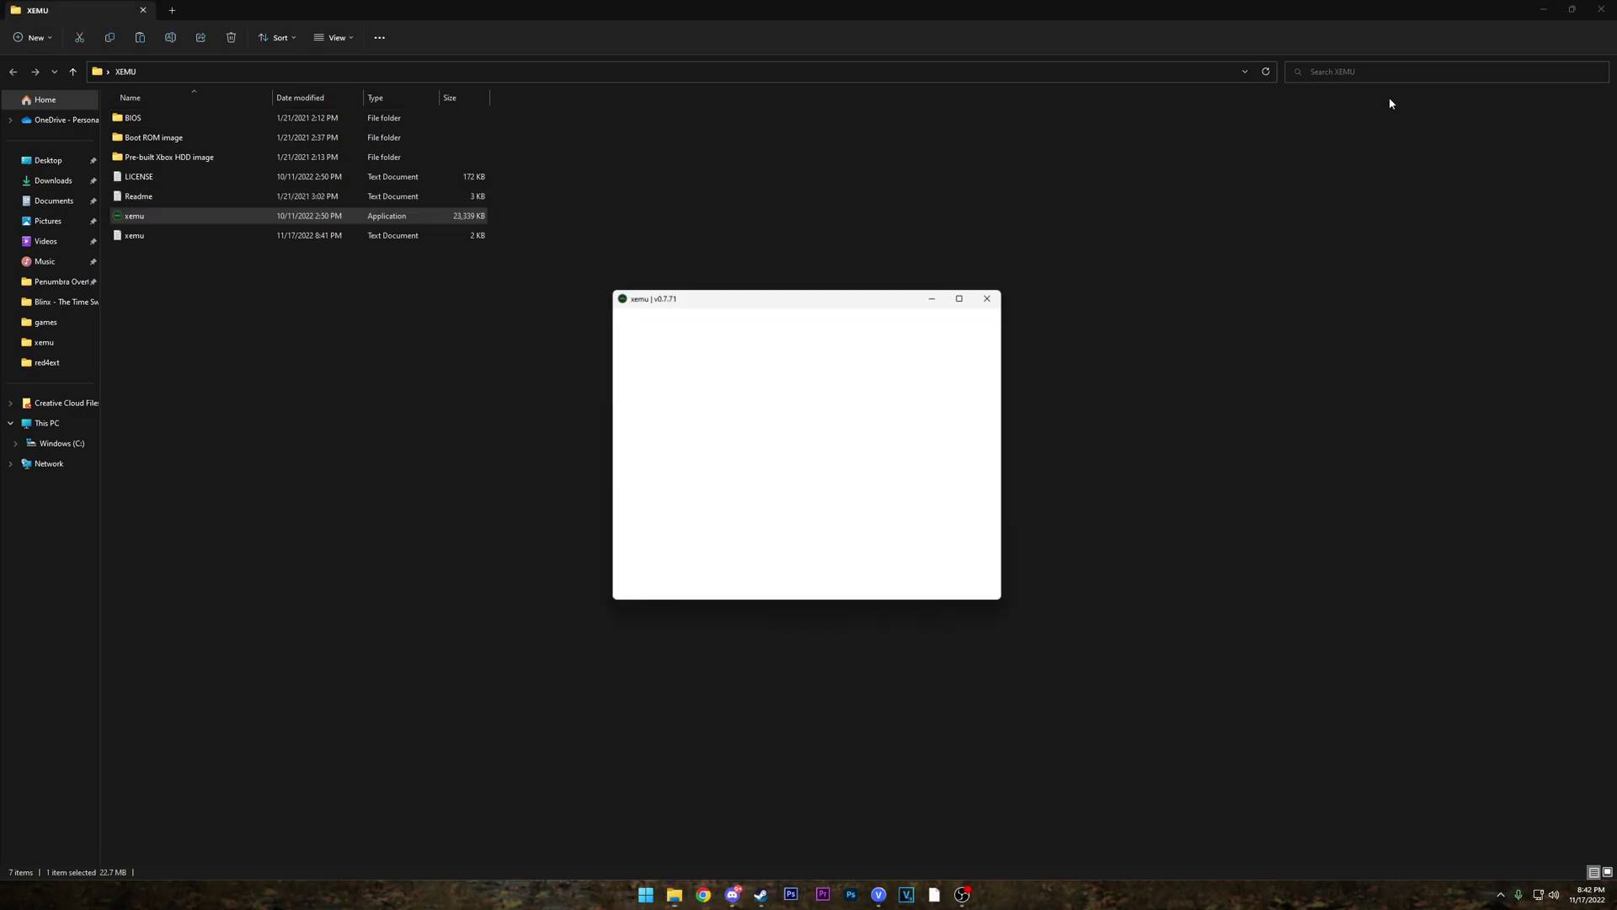
left_click(1543, 8)
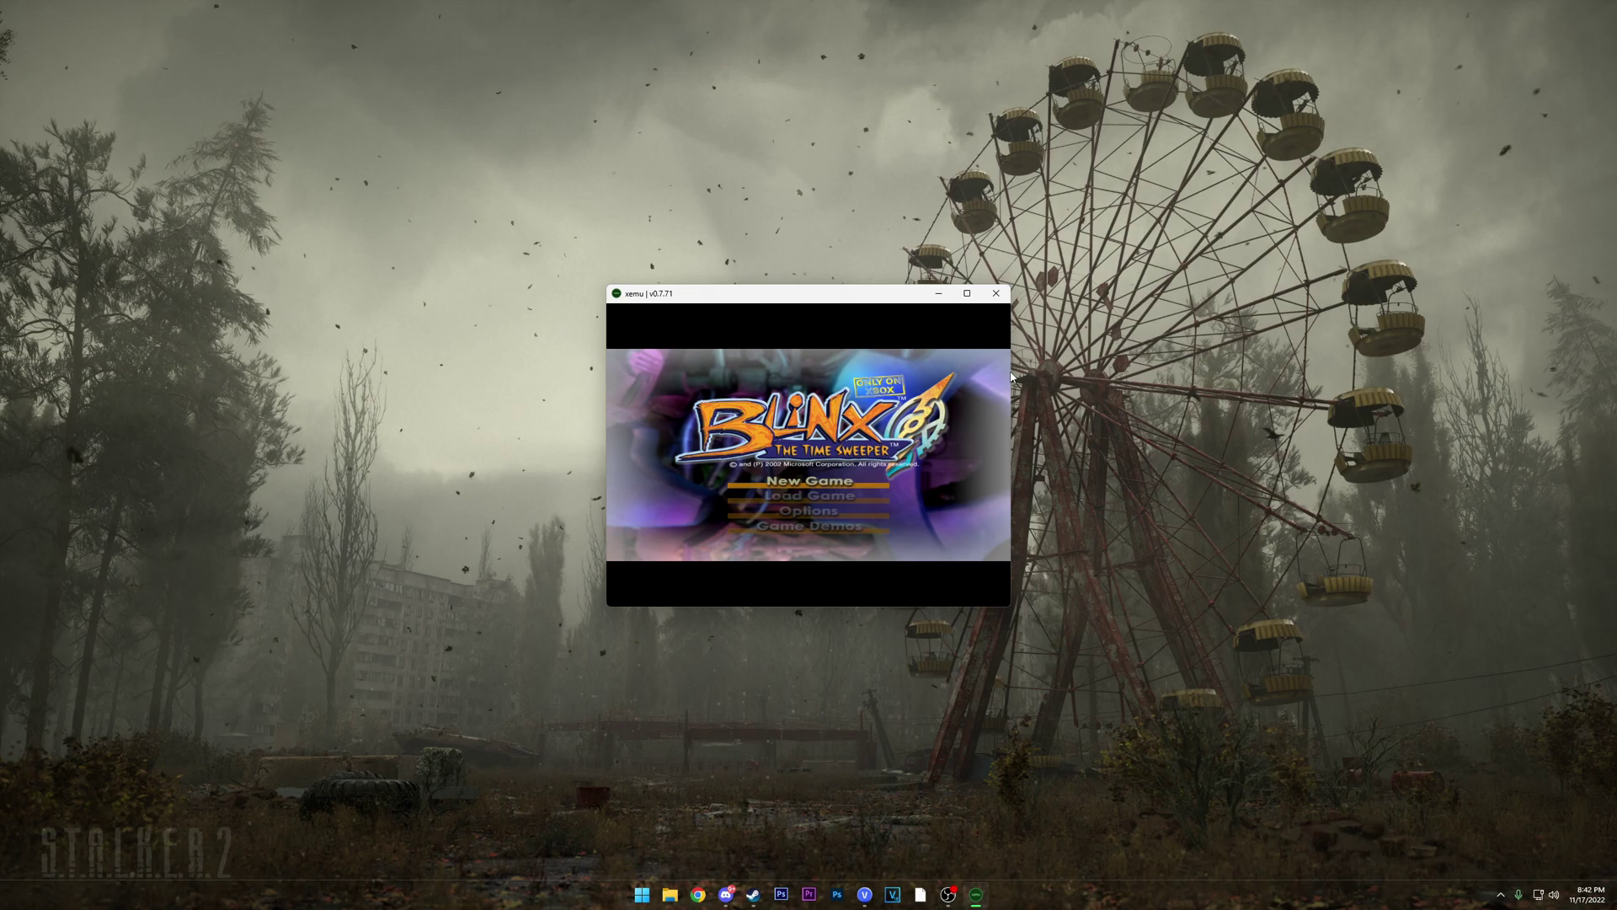
Maximize the xemu window and choose New Game on the Blinx title screen
left_click(967, 293)
key("Return")
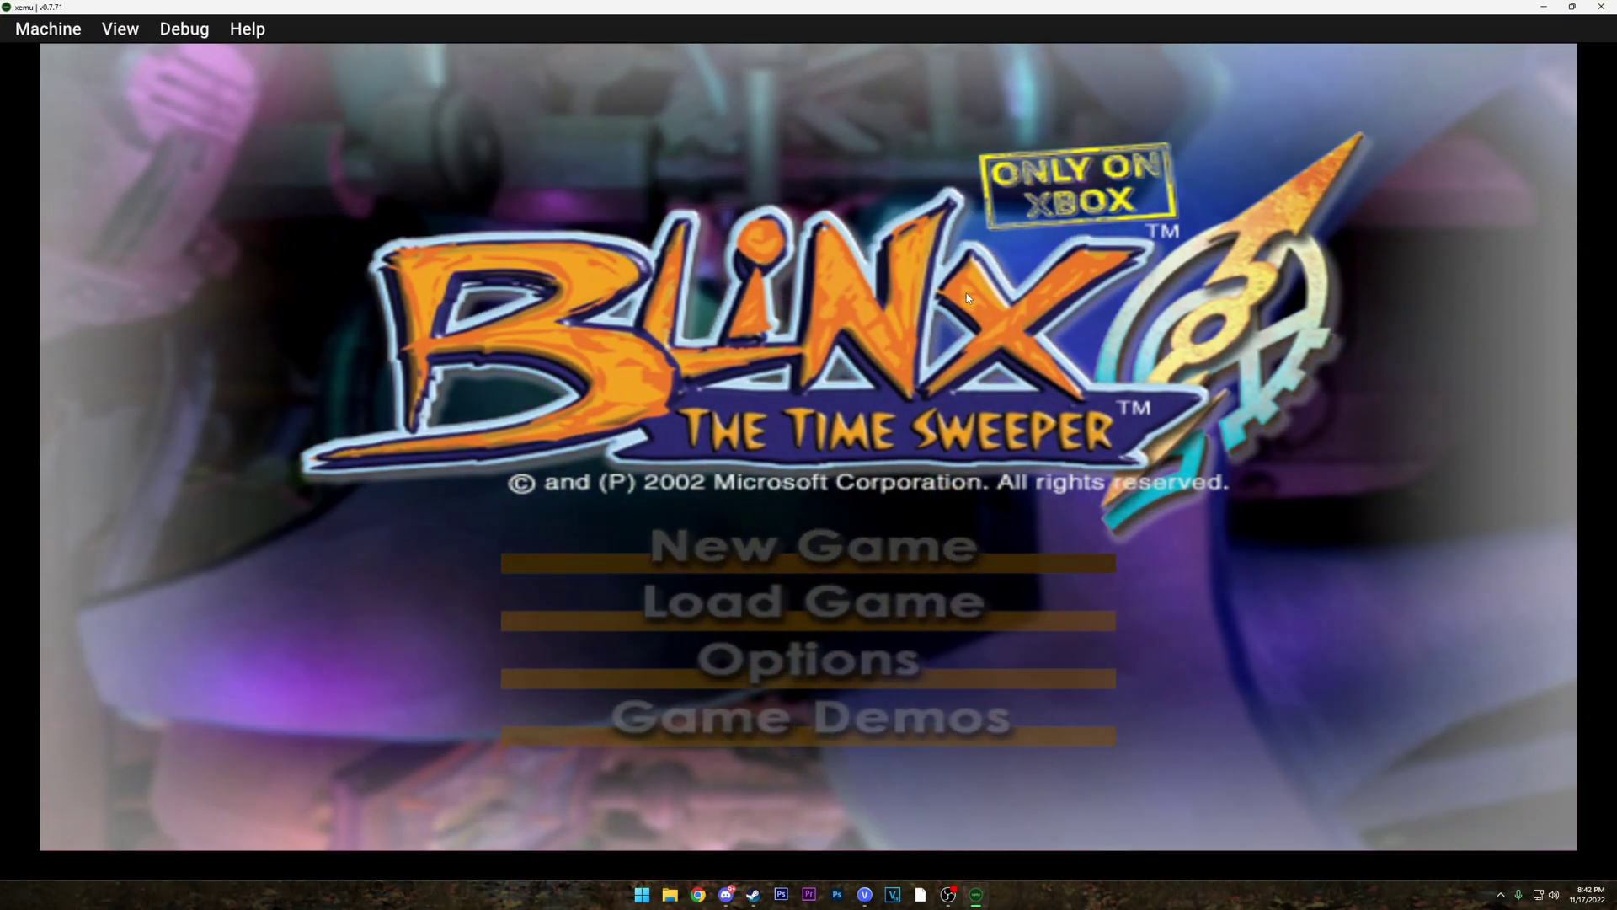